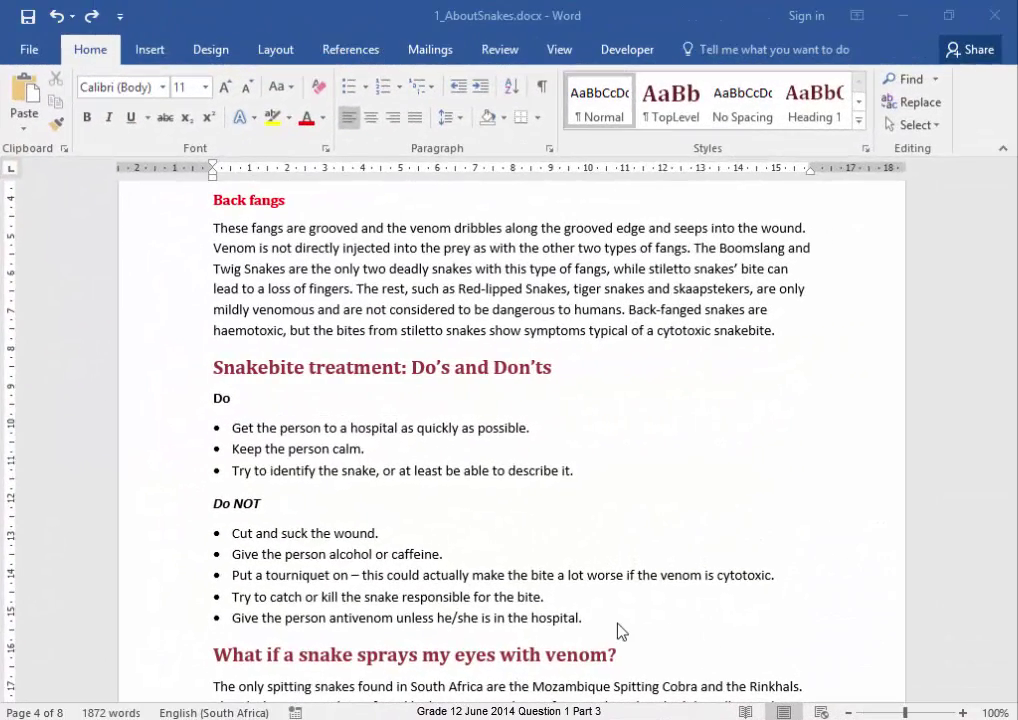
# Step: Format the snakebite Do and Do NOT lists as 2 columns spaced 0.6 cm apart
pyautogui.moveTo(604, 617); pyautogui.dragTo(204, 404)
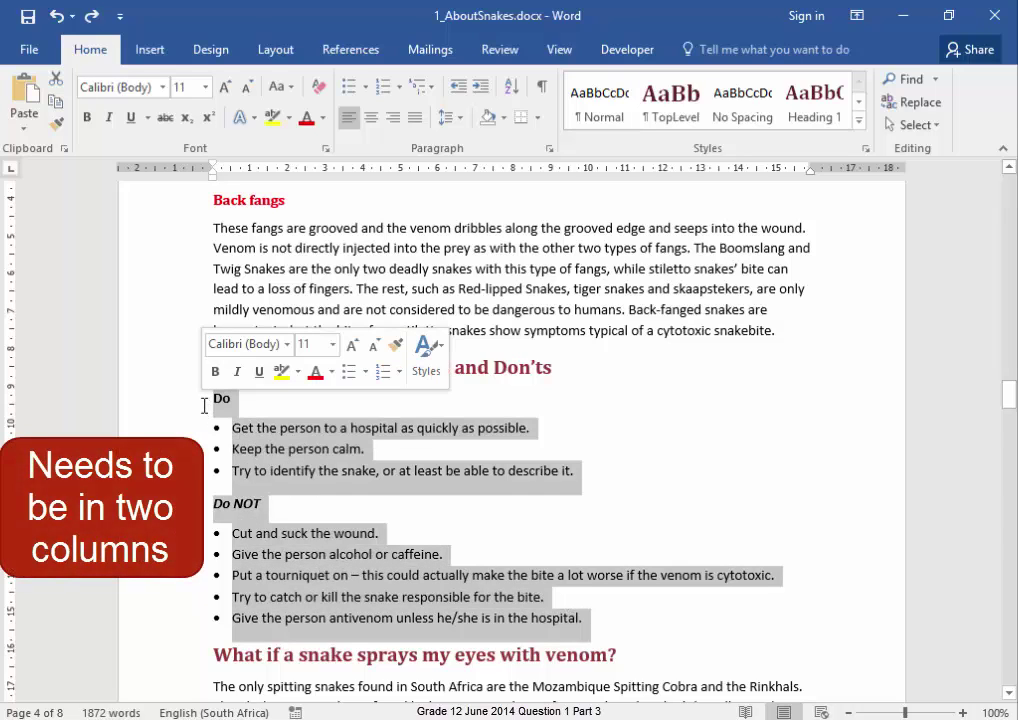
pyautogui.click(286, 46)
pyautogui.click(176, 140)
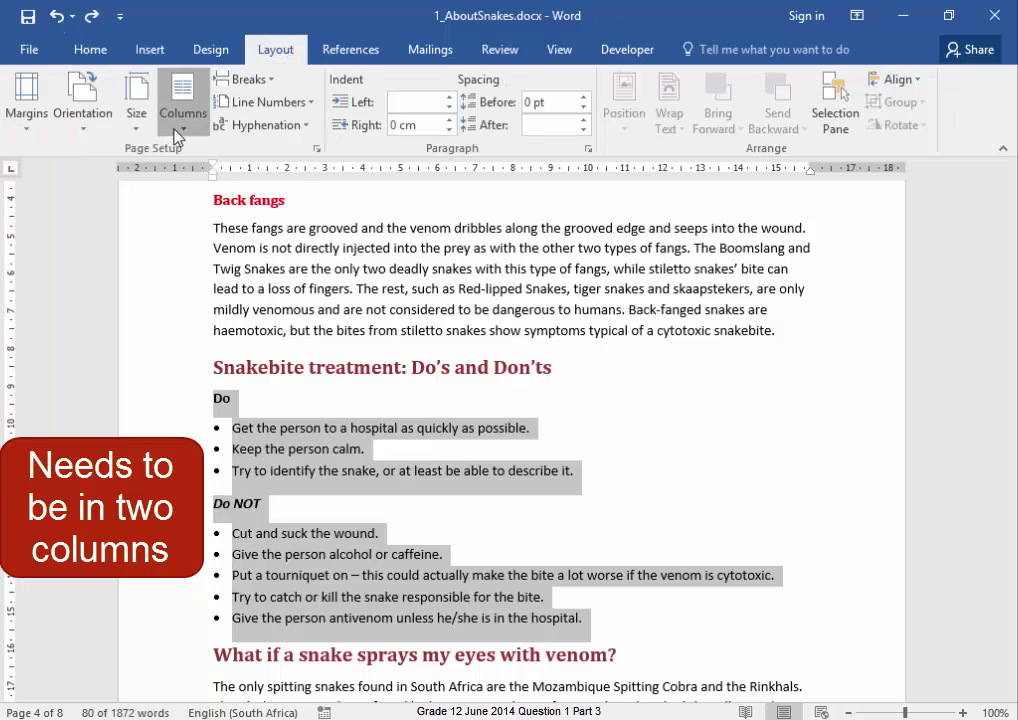
pyautogui.click(181, 296)
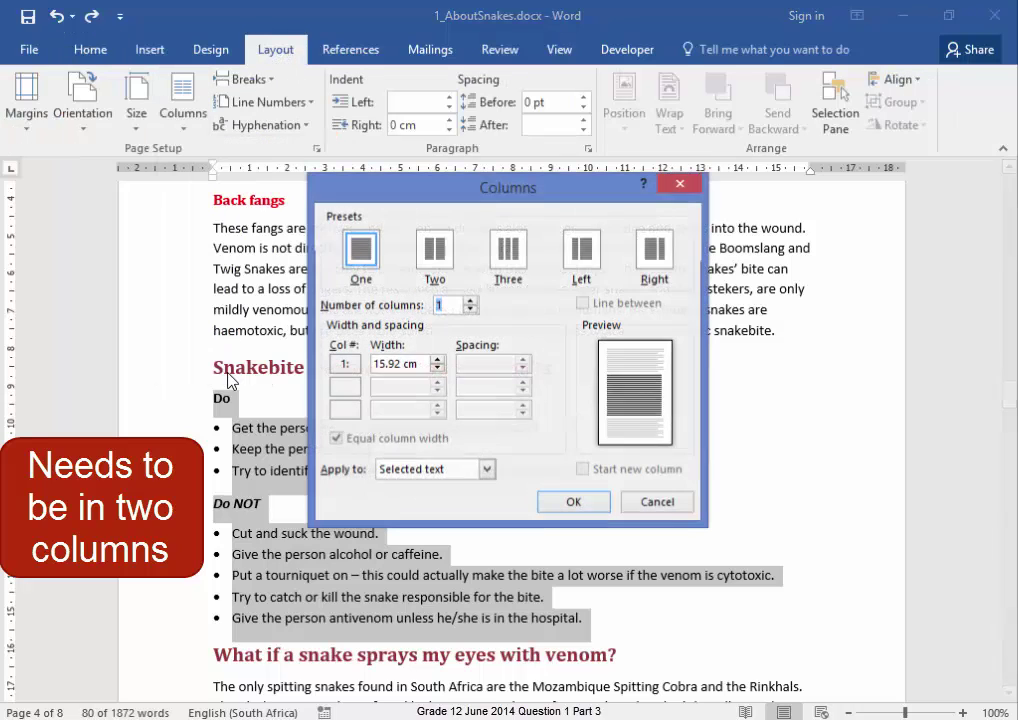
pyautogui.click(470, 301)
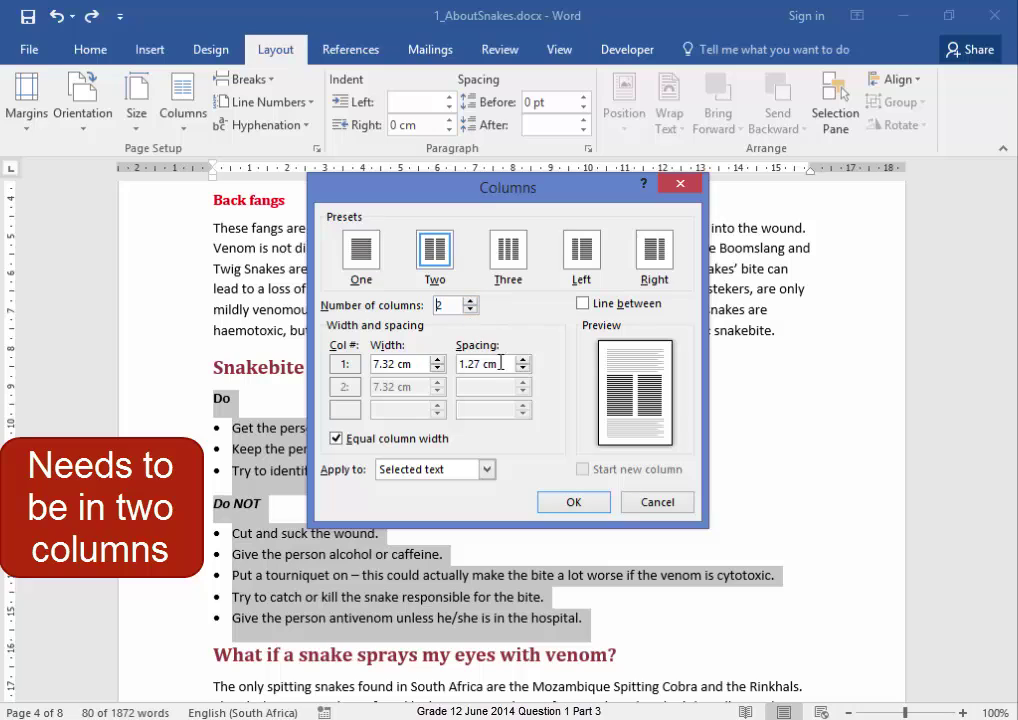
pyautogui.moveTo(498, 363); pyautogui.dragTo(449, 362)
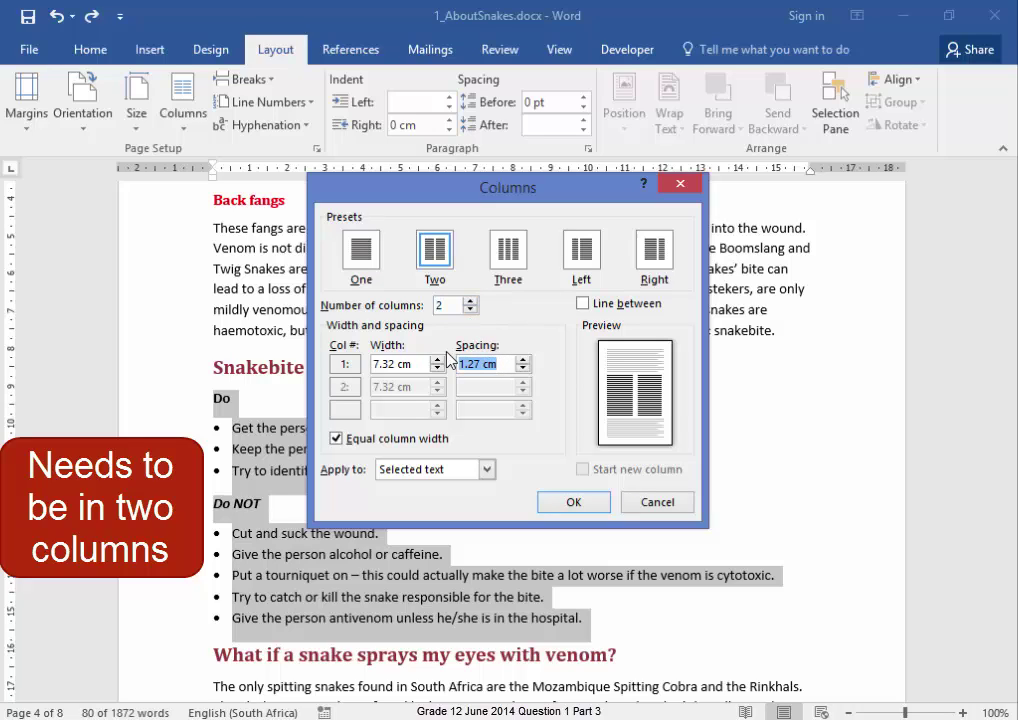
pyautogui.write('0.6')
pyautogui.click(586, 508)
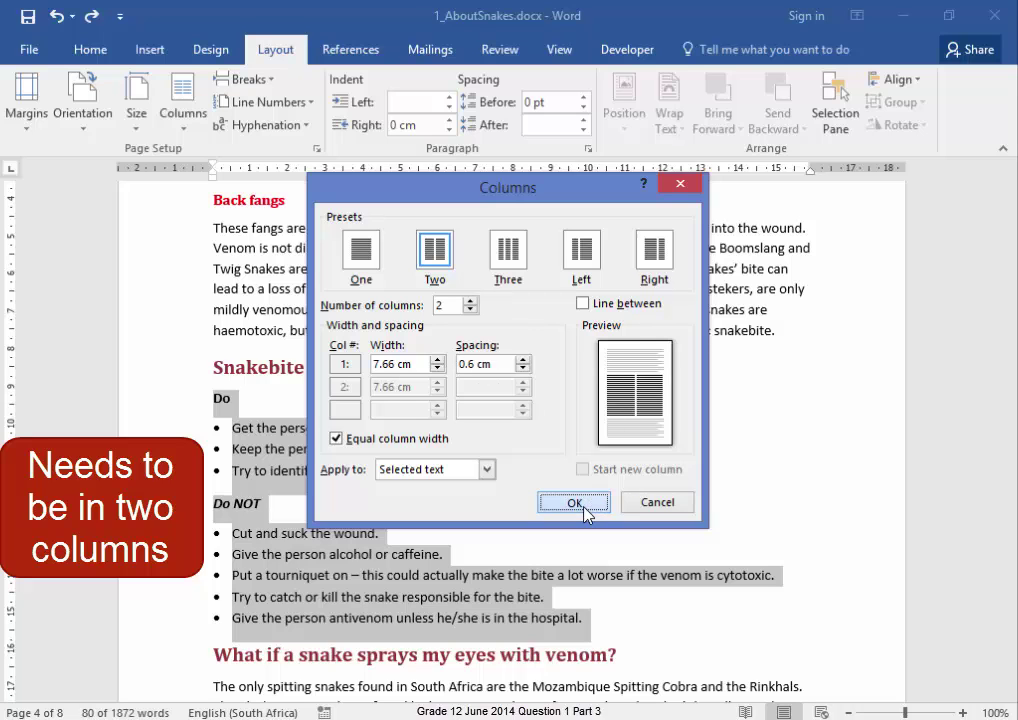
pyautogui.click(786, 584)
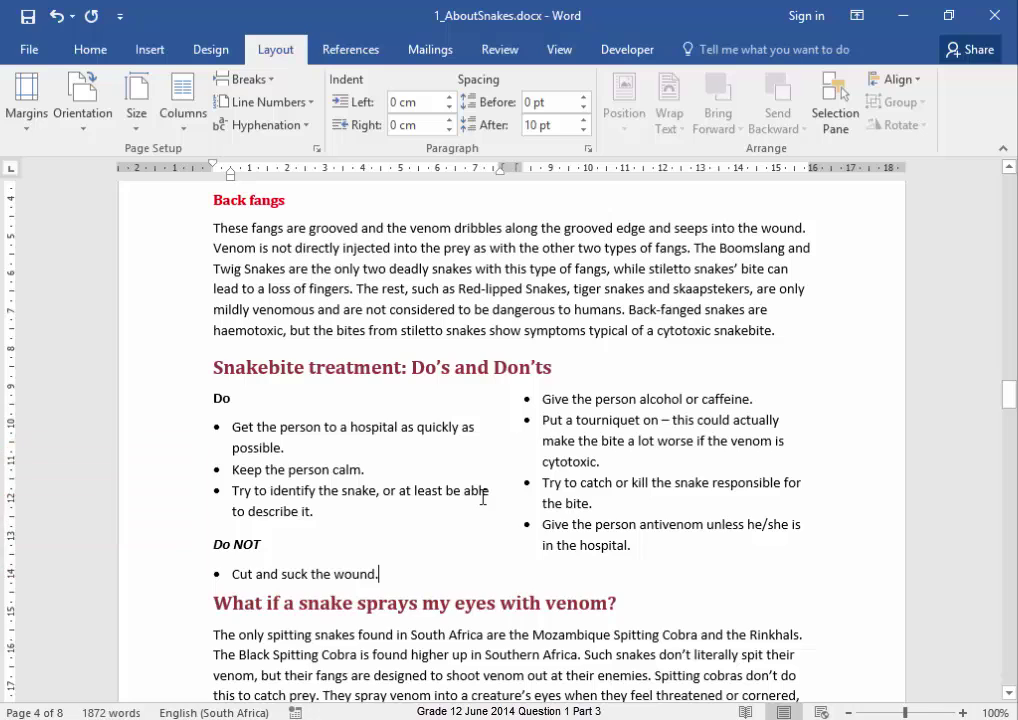
# Step: Insert a column break before the 'Do NOT' heading so it tops the right column
pyautogui.click(213, 545)
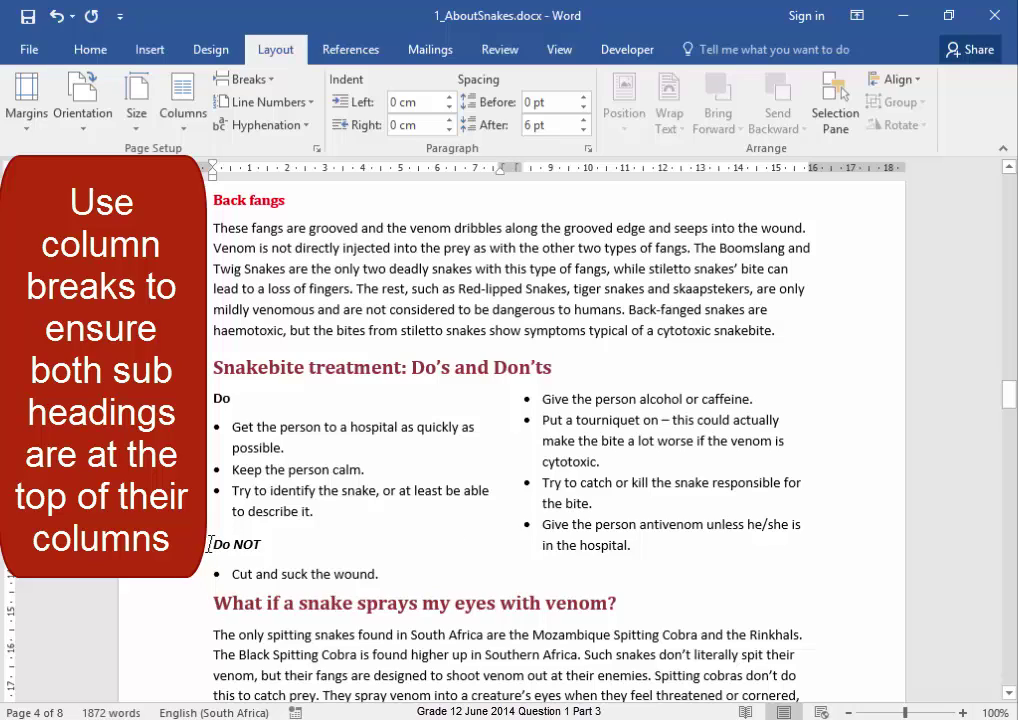
pyautogui.click(261, 86)
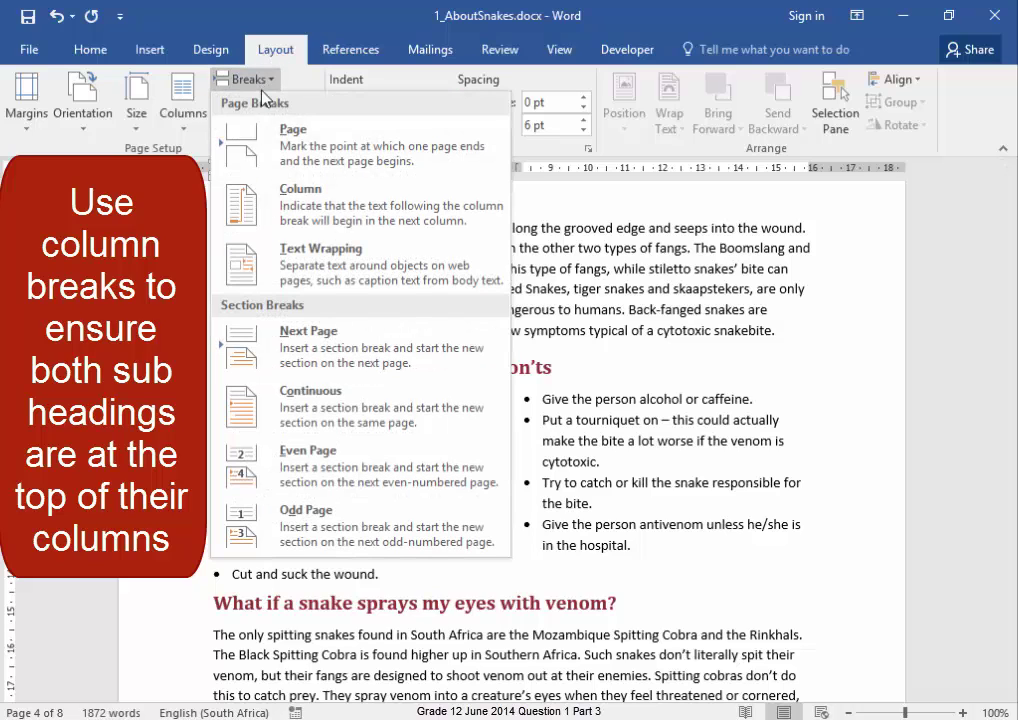
pyautogui.click(255, 196)
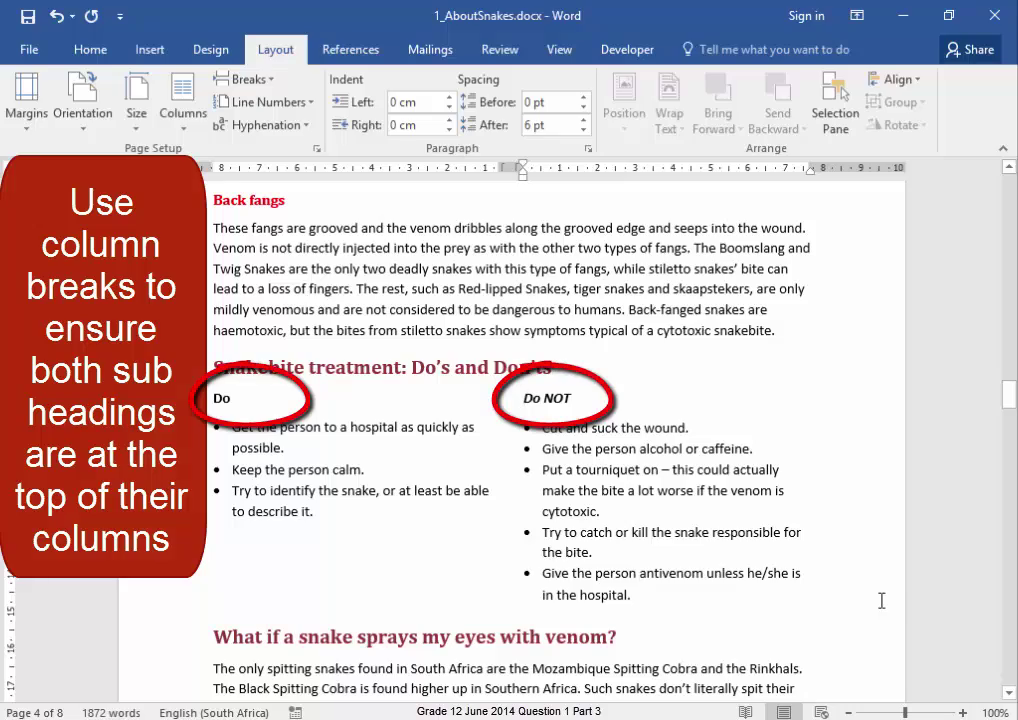
# Step: Insert PuffAdder.jpg after the first Puff Adder bullet ending 'up to 80.'
pyautogui.scroll(-4, 881, 600)
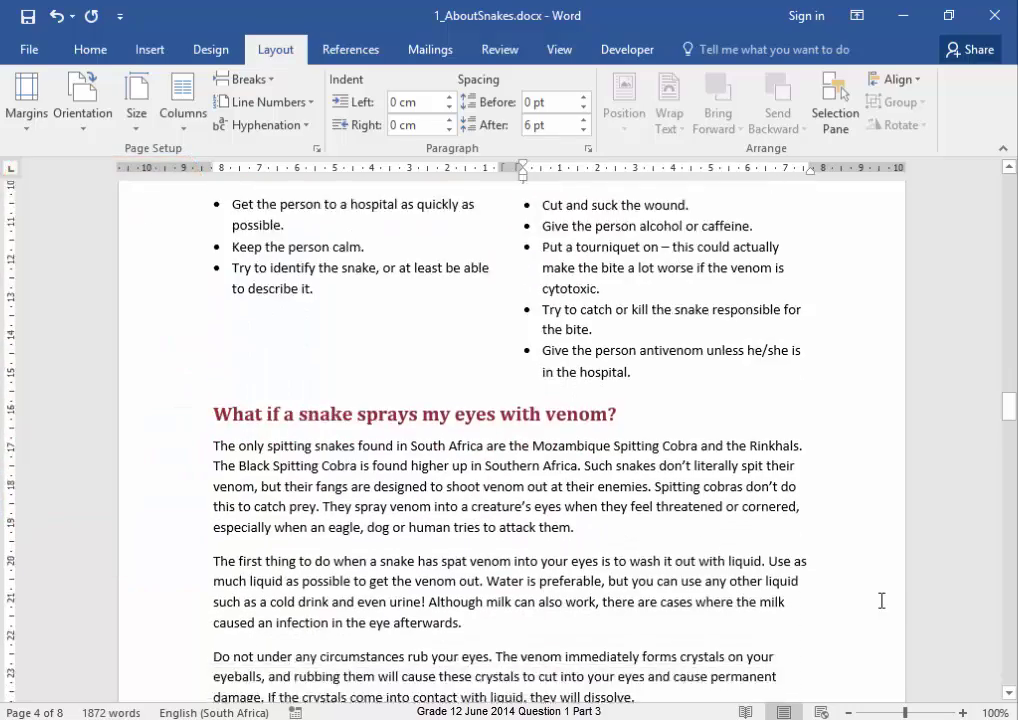
pyautogui.scroll(-10, 881, 600)
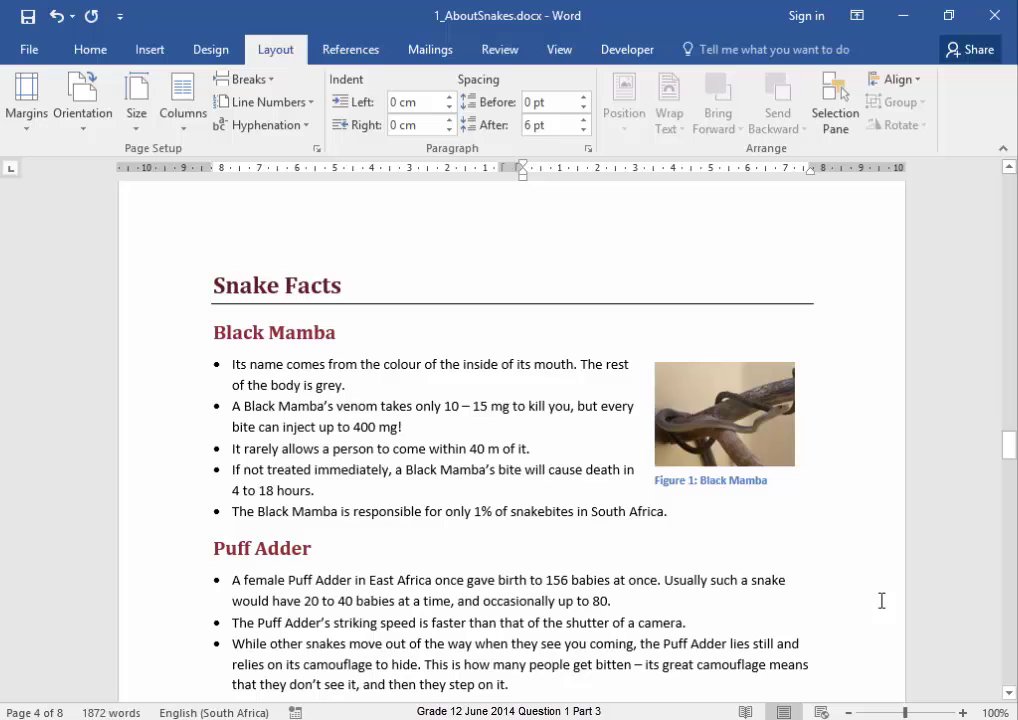
pyautogui.click(774, 604)
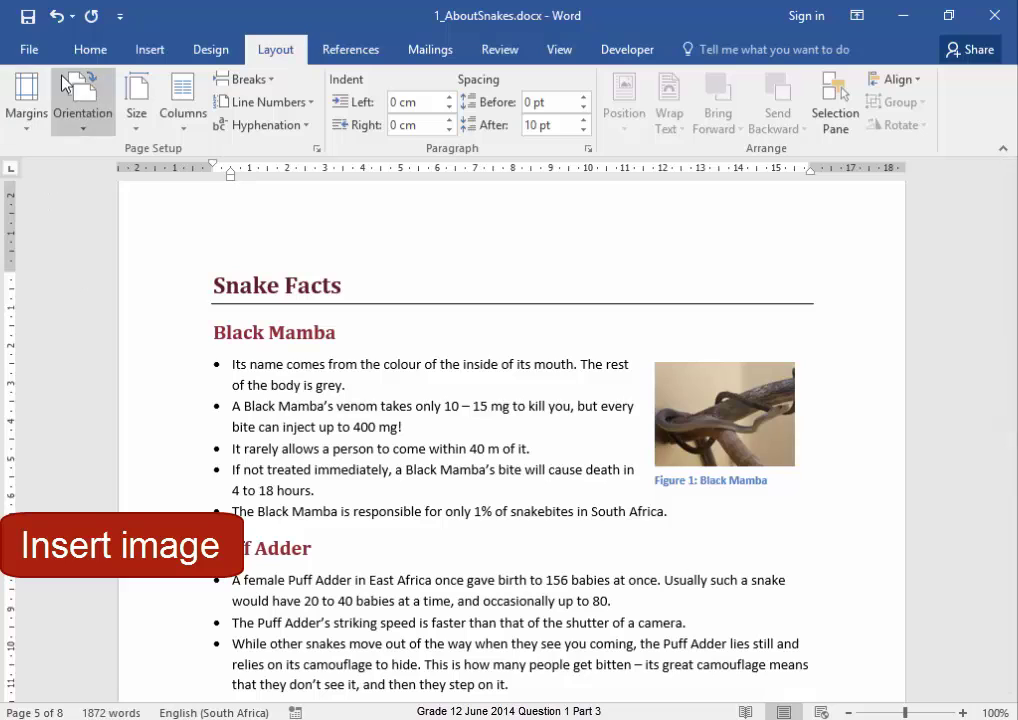
pyautogui.click(149, 51)
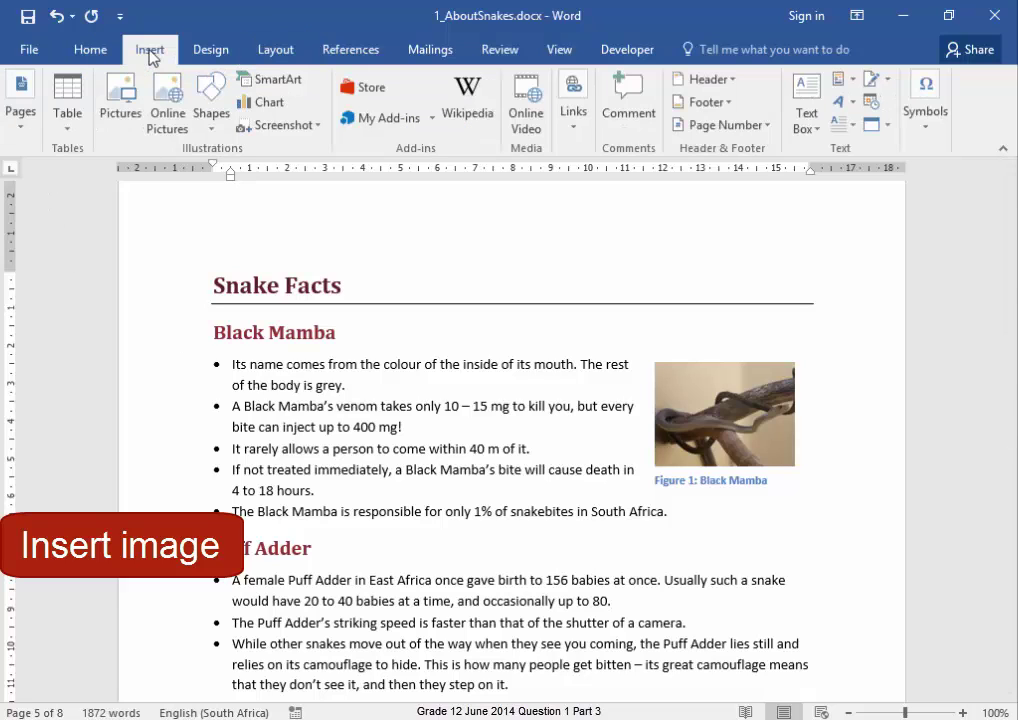
pyautogui.click(121, 120)
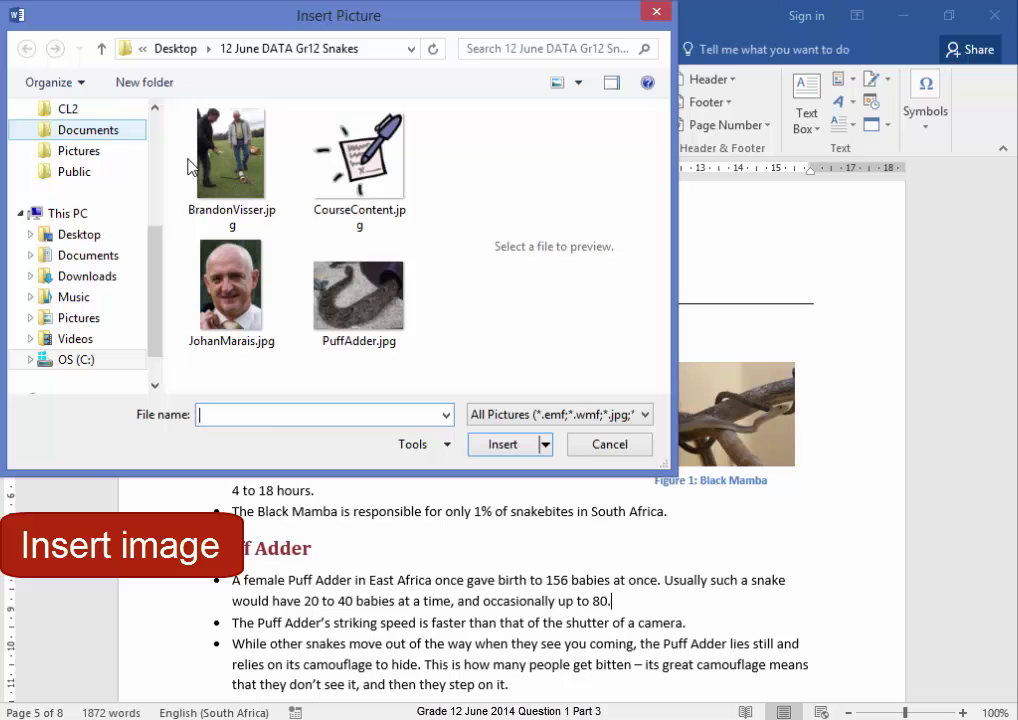
pyautogui.click(357, 327)
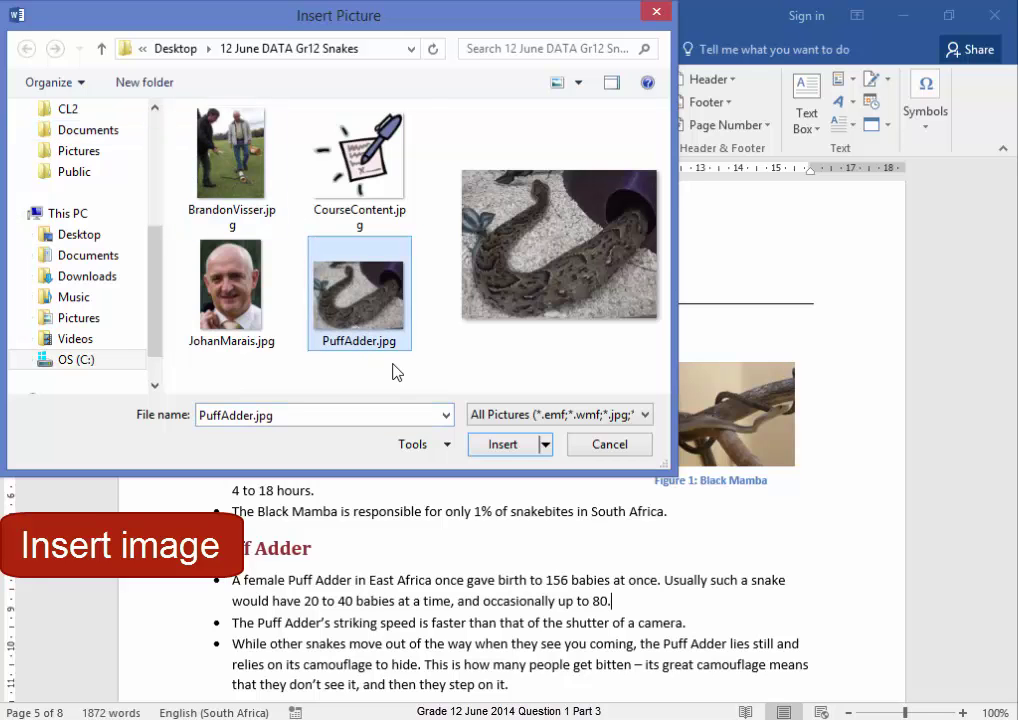
pyautogui.click(503, 445)
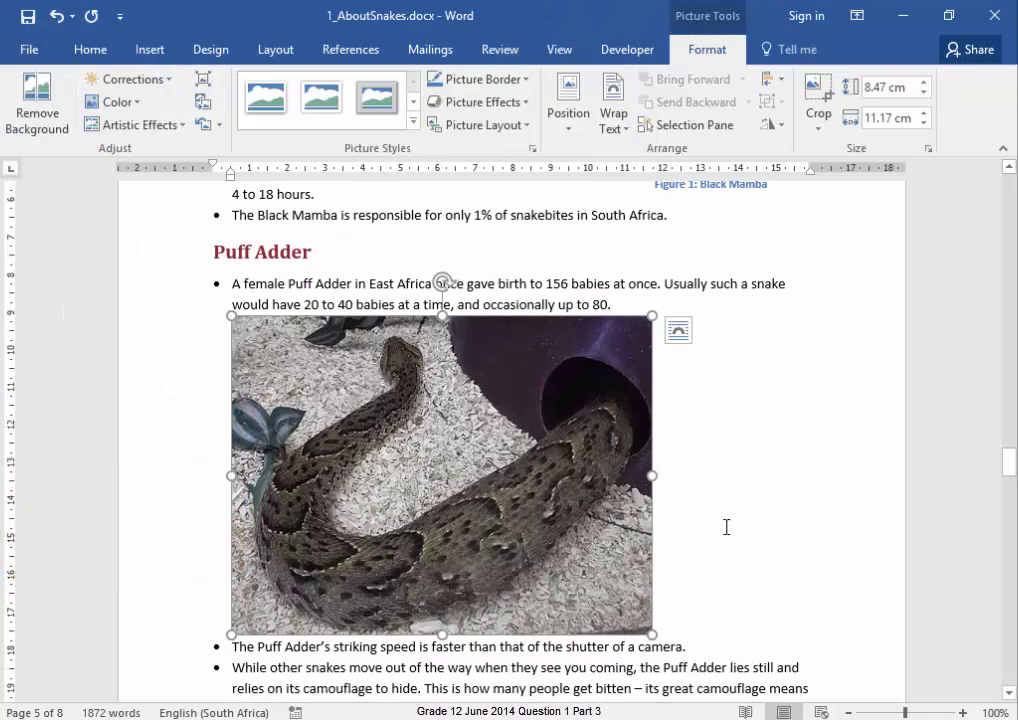
# Step: Check the Black Mamba picture's size, then set the Puff Adder picture's height to 2.78 cm
pyautogui.scroll(2, 726, 527)
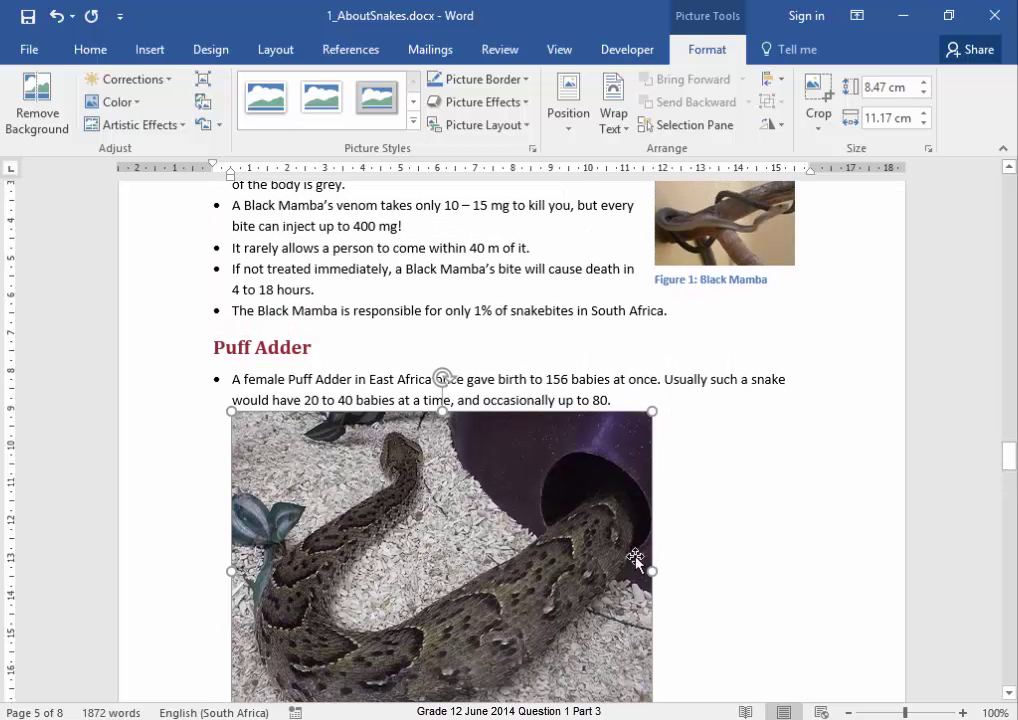
pyautogui.scroll(2, 807, 557)
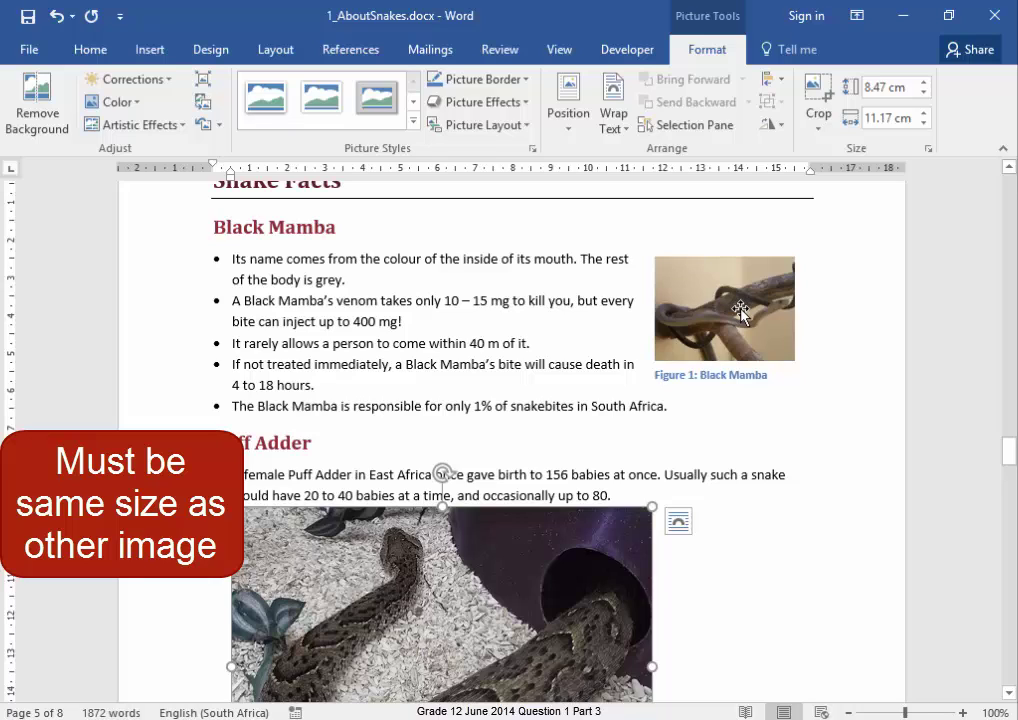
pyautogui.click(740, 313)
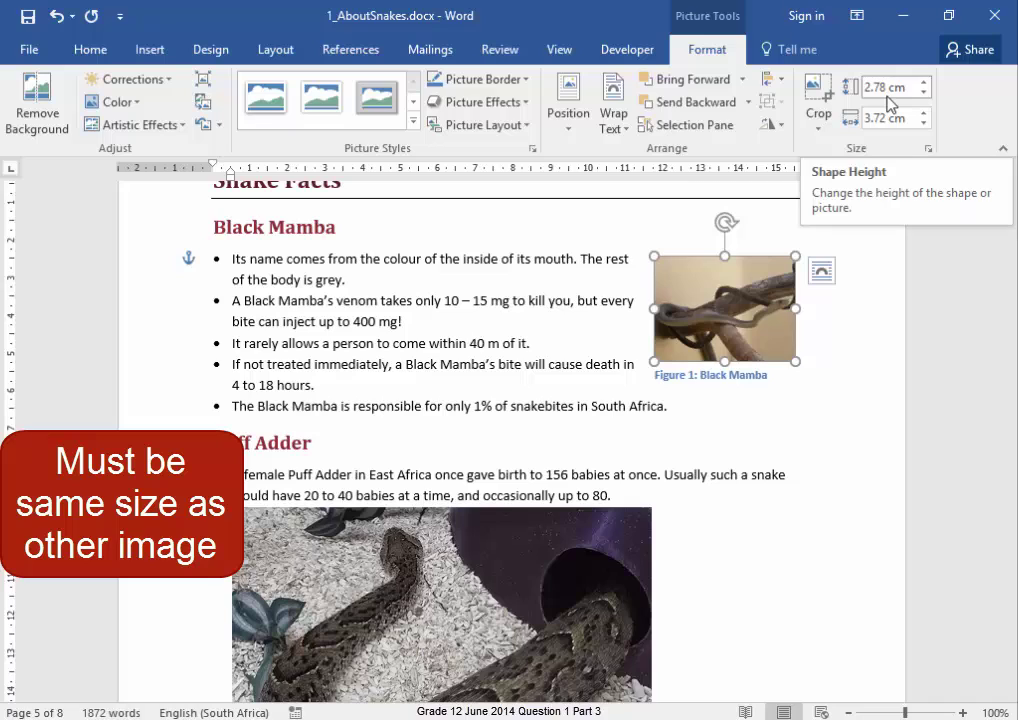
pyautogui.click(563, 590)
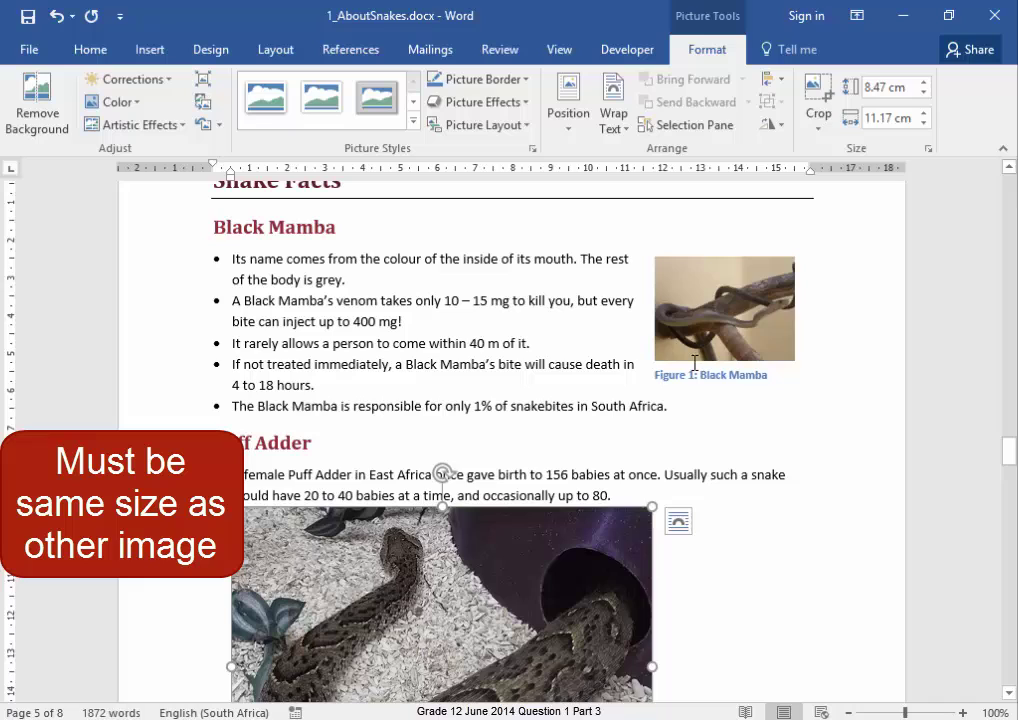
pyautogui.click(905, 92)
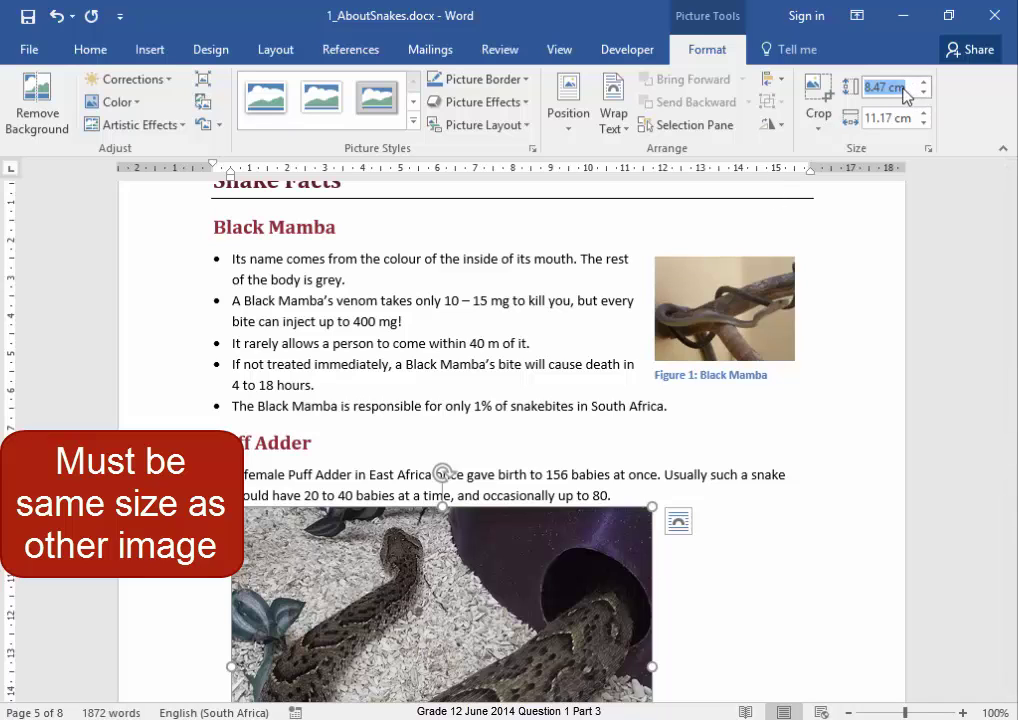
pyautogui.write('2.78')
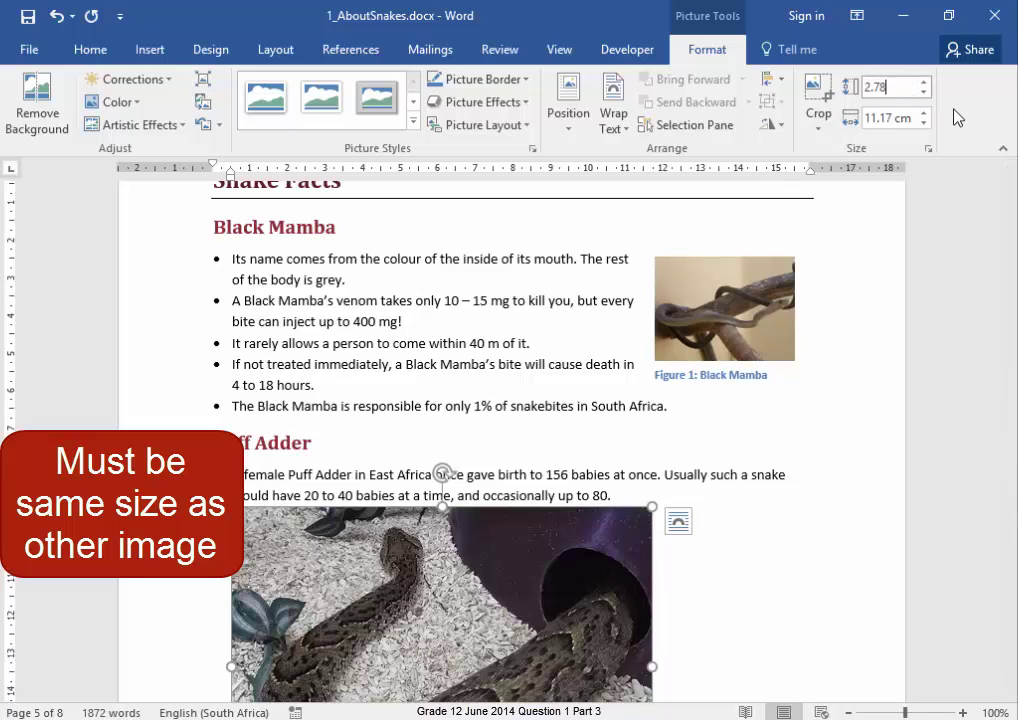
pyautogui.press('Return')
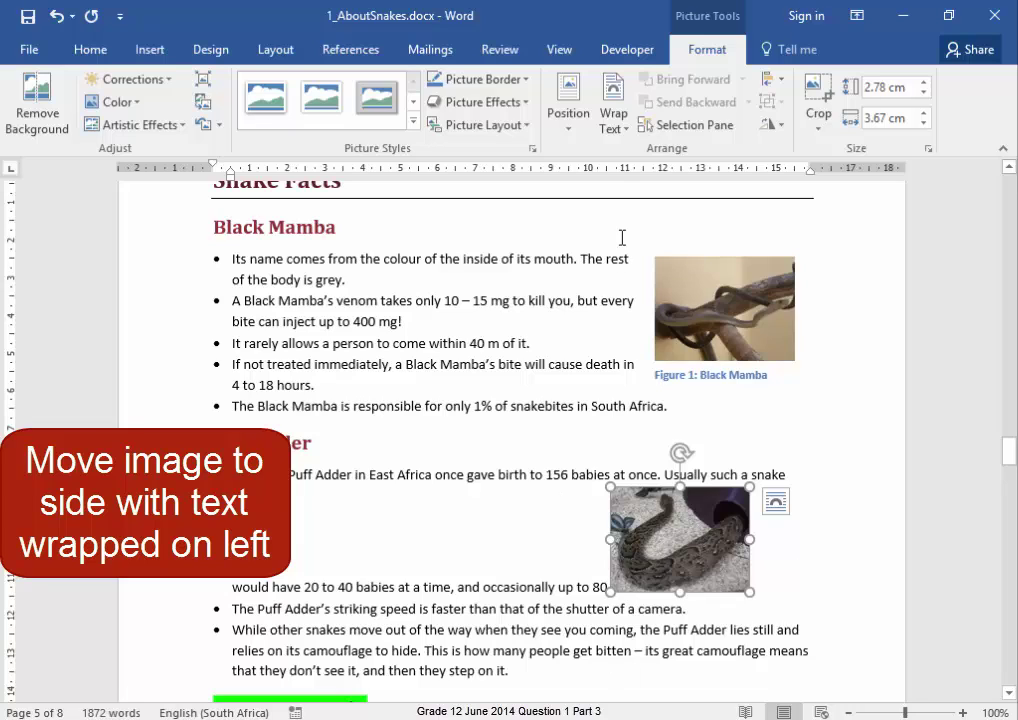
# Step: Give the Puff Adder picture Square wrapping and move it to the right margin
pyautogui.click(613, 112)
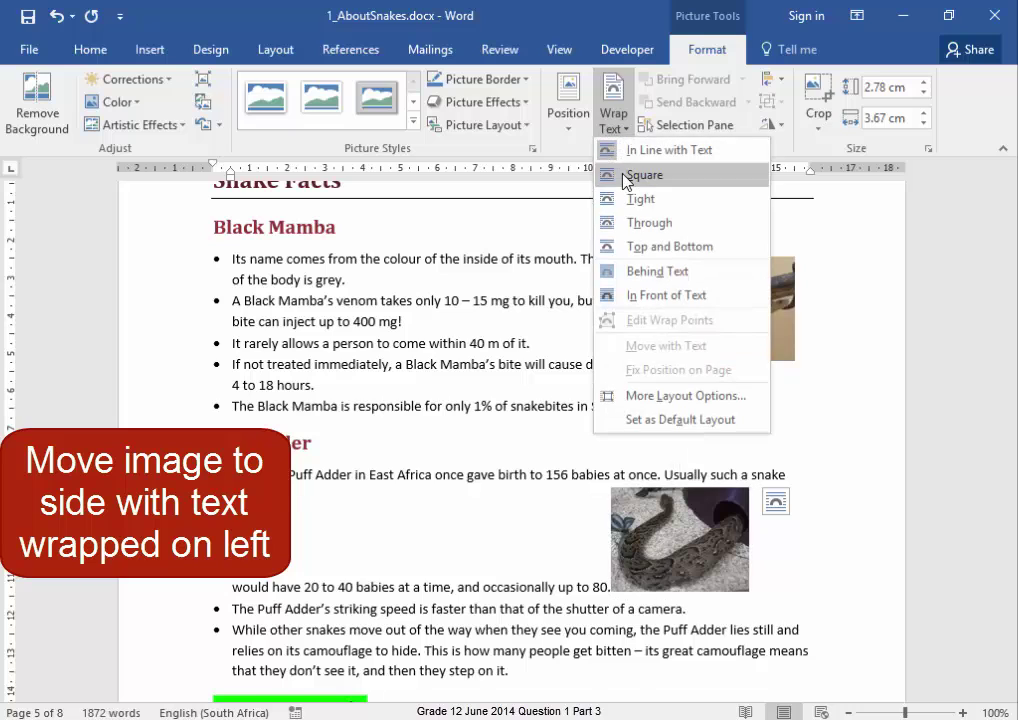
pyautogui.click(627, 177)
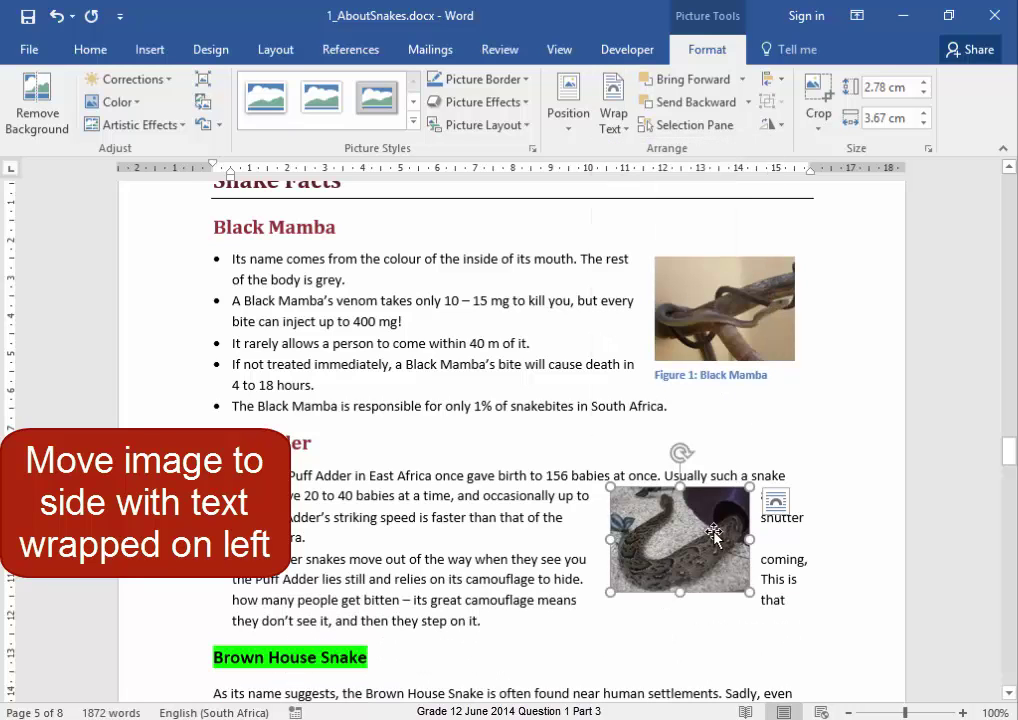
pyautogui.moveTo(714, 535); pyautogui.dragTo(760, 532)
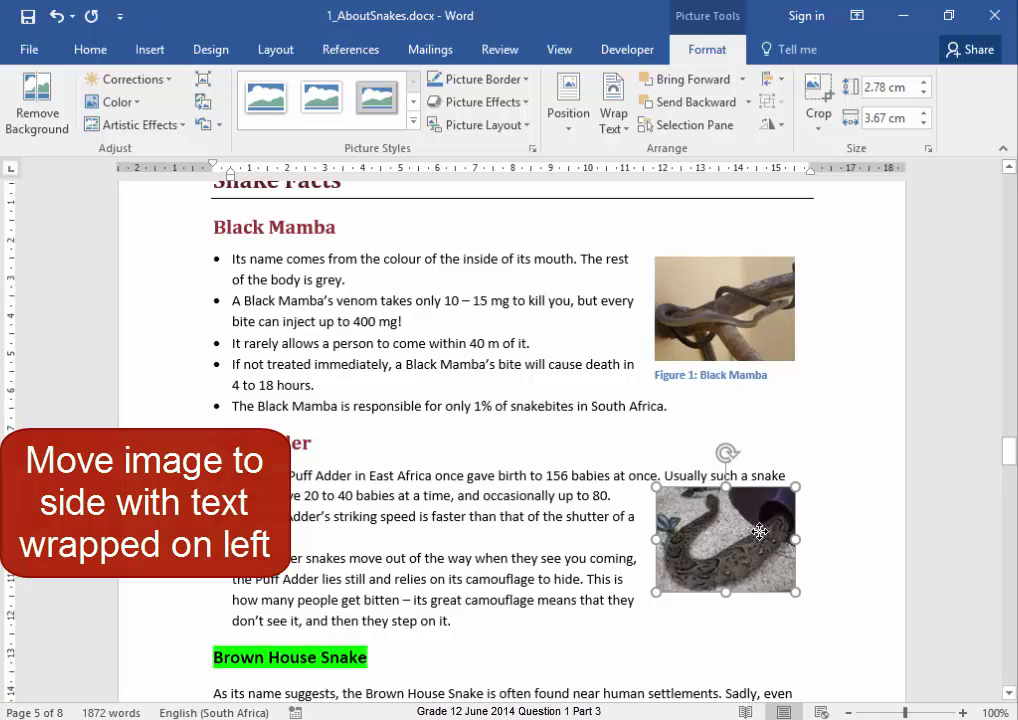
pyautogui.click(851, 613)
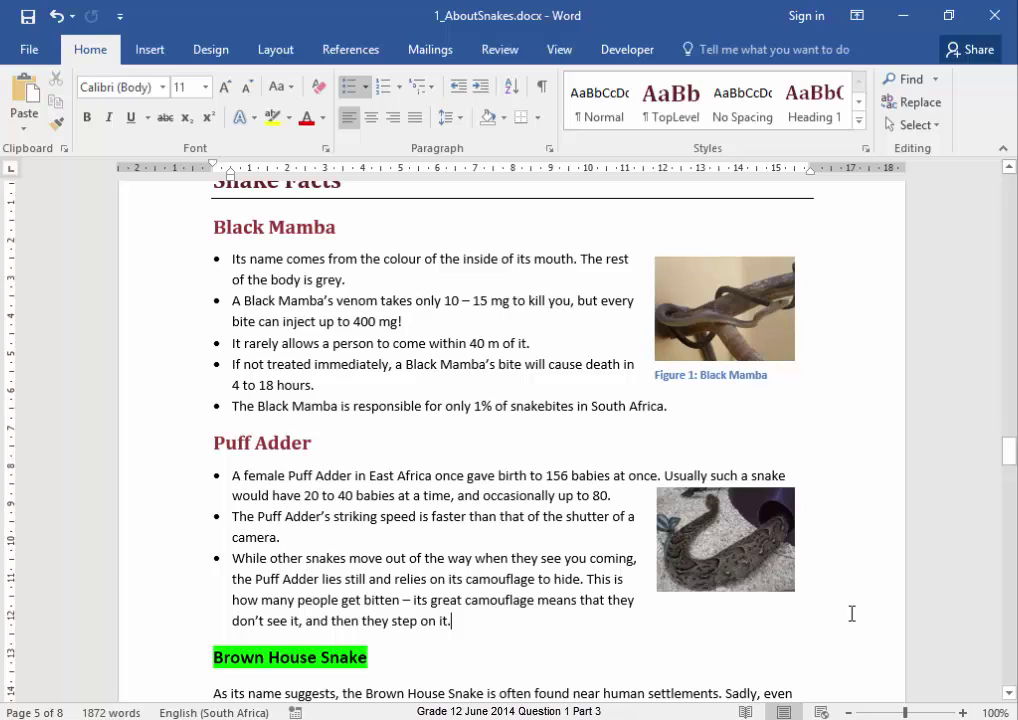
# Step: Insert the caption 'Figure 2 Puff Adder' beneath the Puff Adder picture
pyautogui.click(733, 580)
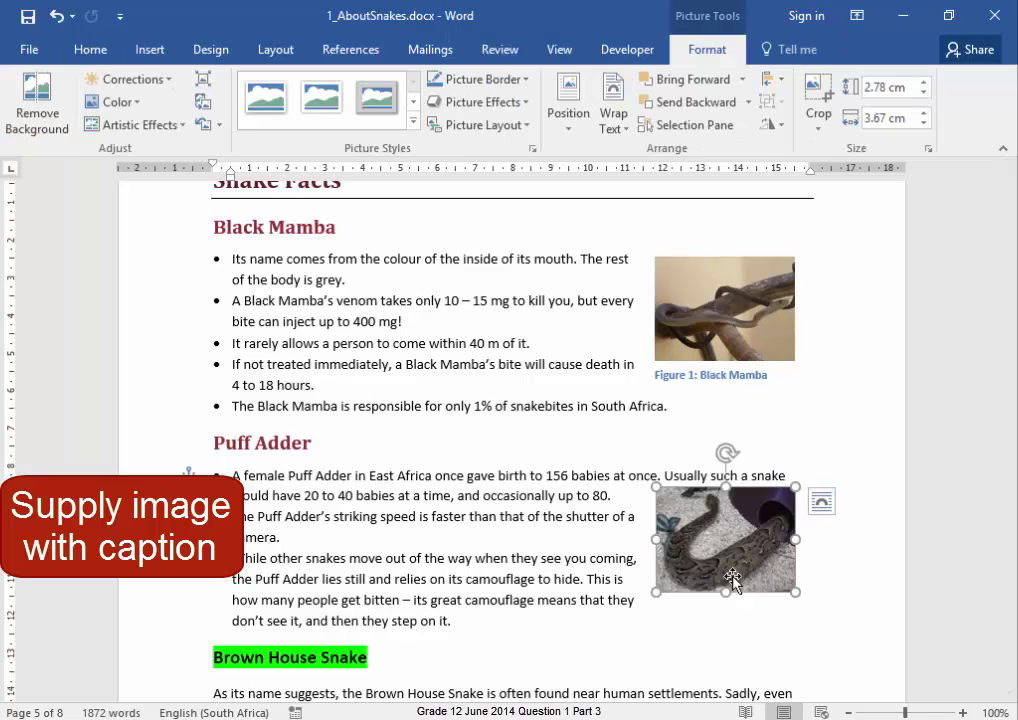
pyautogui.click(350, 58)
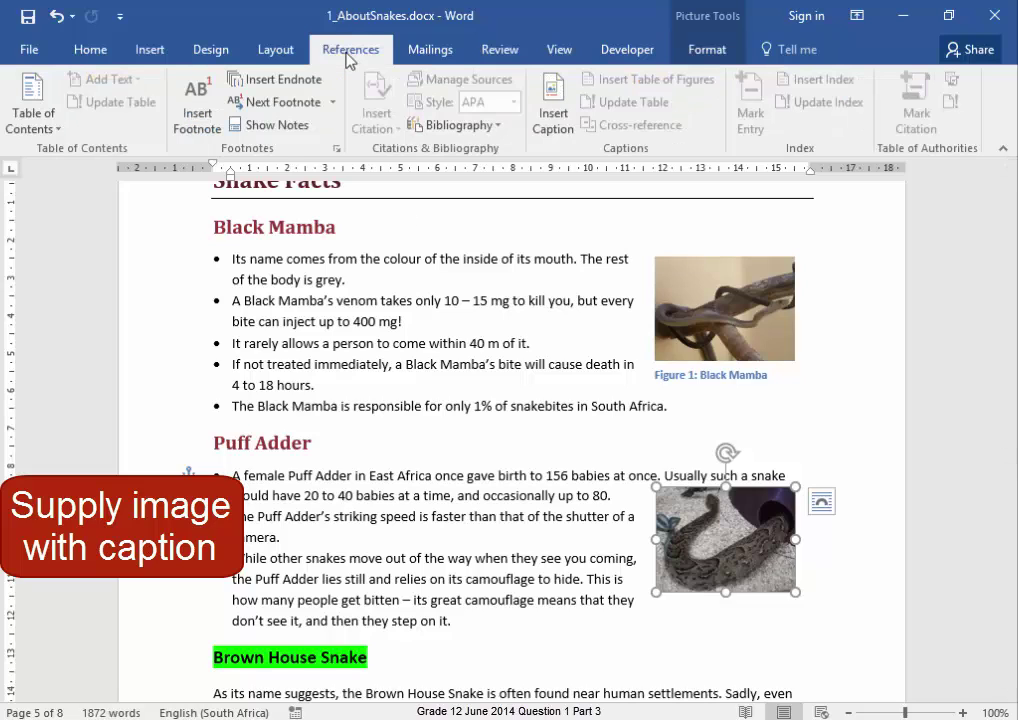
pyautogui.click(550, 140)
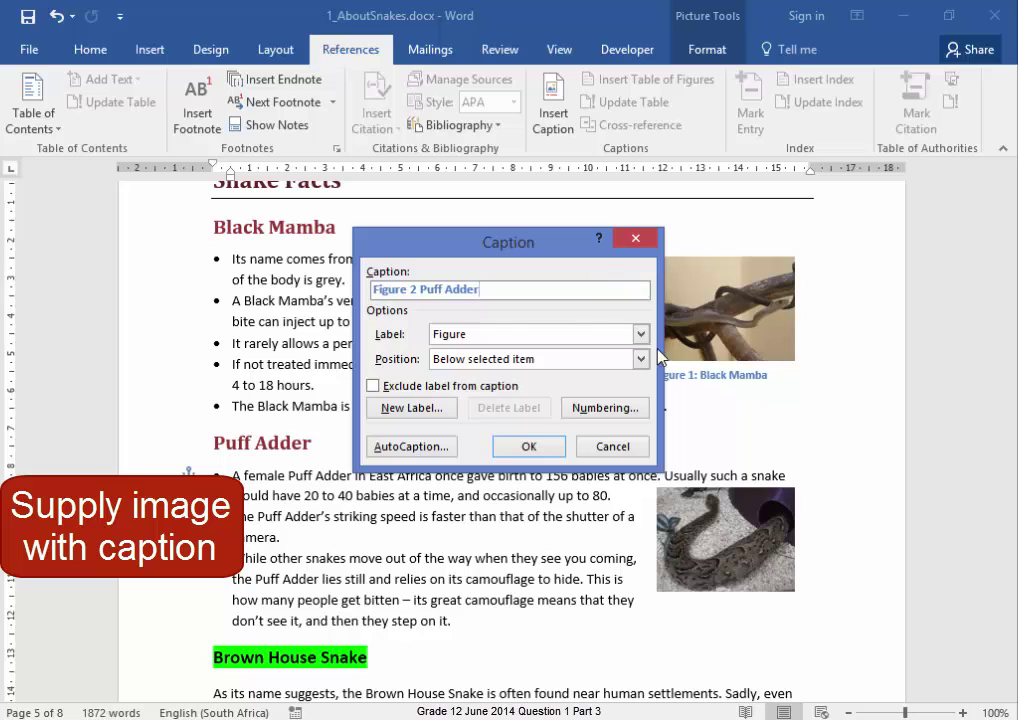
pyautogui.click(507, 455)
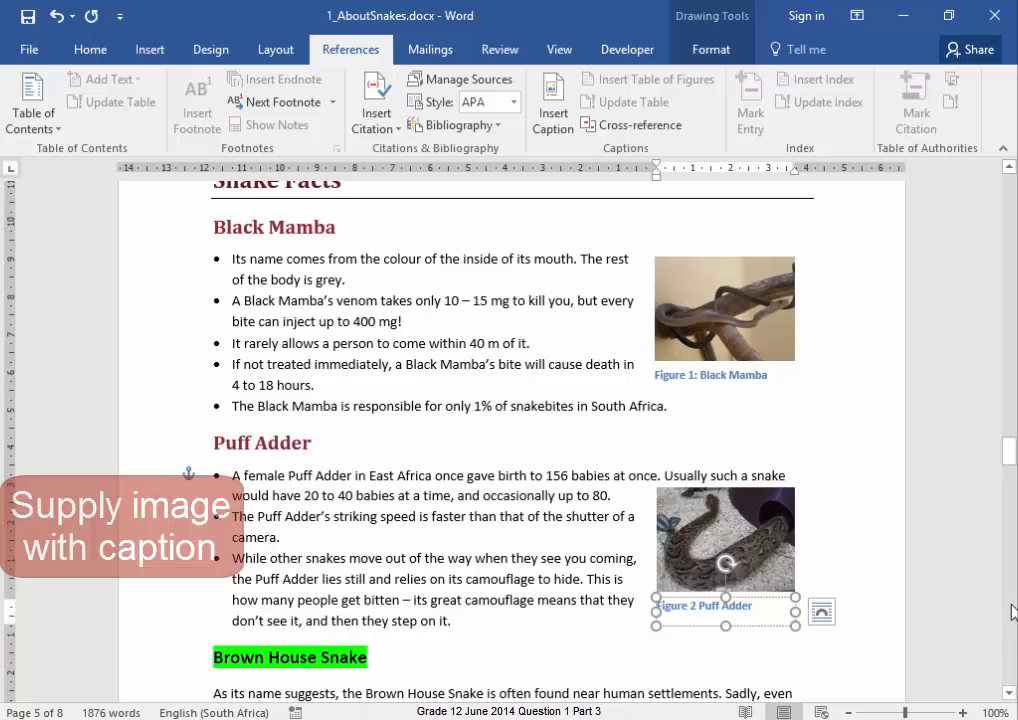
pyautogui.click(881, 618)
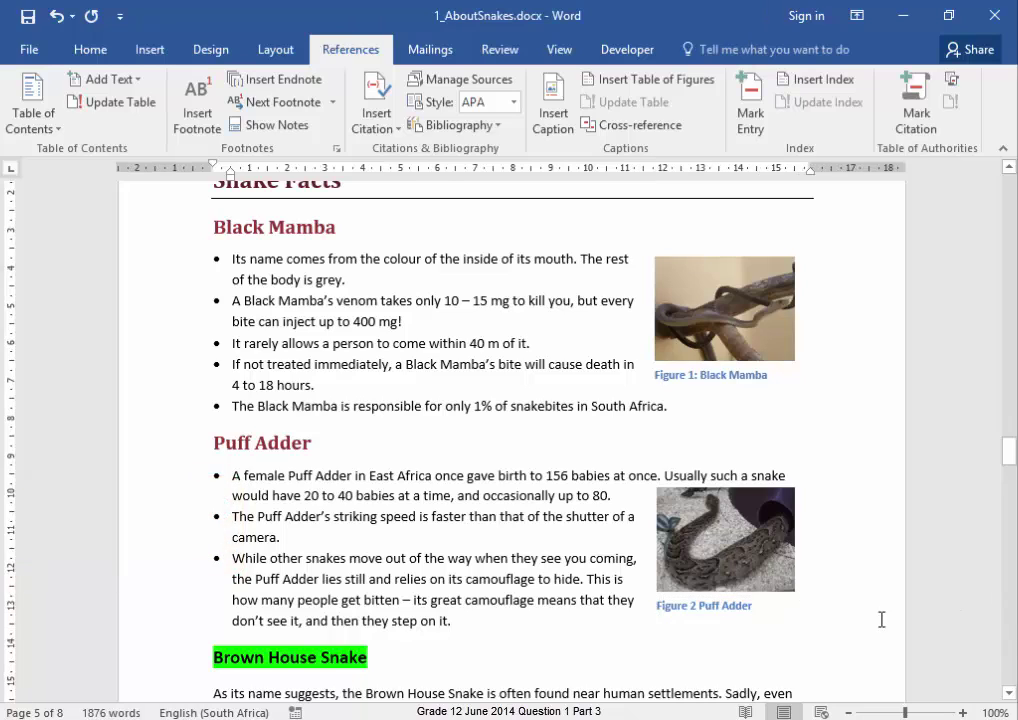
# Step: Cut the Brown House Snake heading and paragraphs, then open BrownHouseSnake.docx
pyautogui.scroll(-3, 881, 618)
pyautogui.scroll(-4, 879, 618)
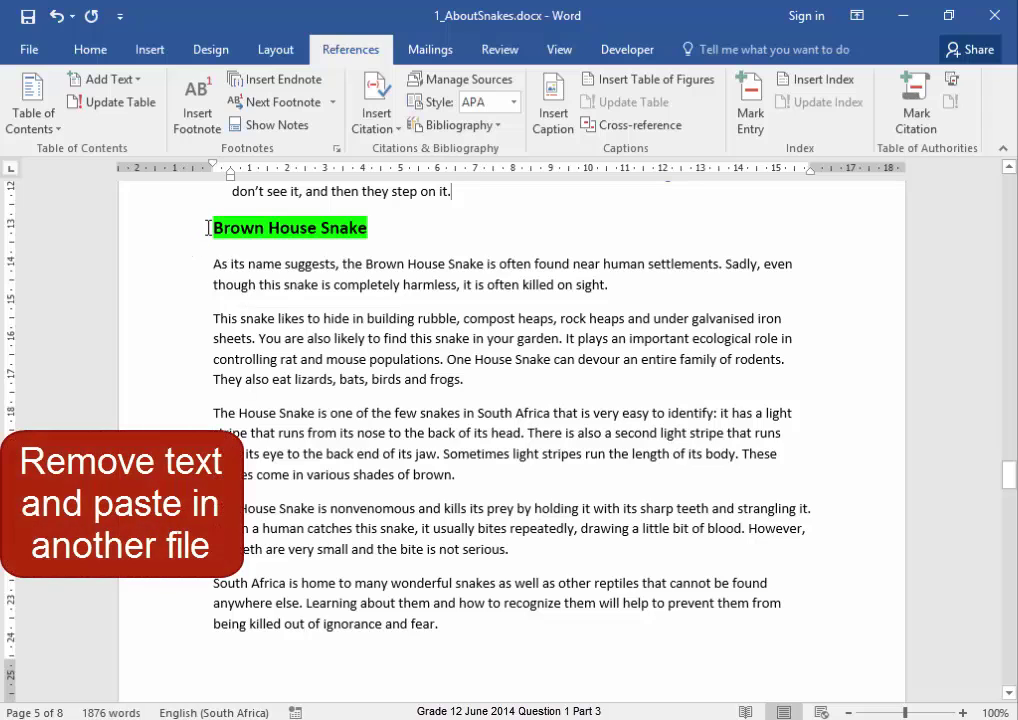
pyautogui.moveTo(209, 227); pyautogui.dragTo(512, 624)
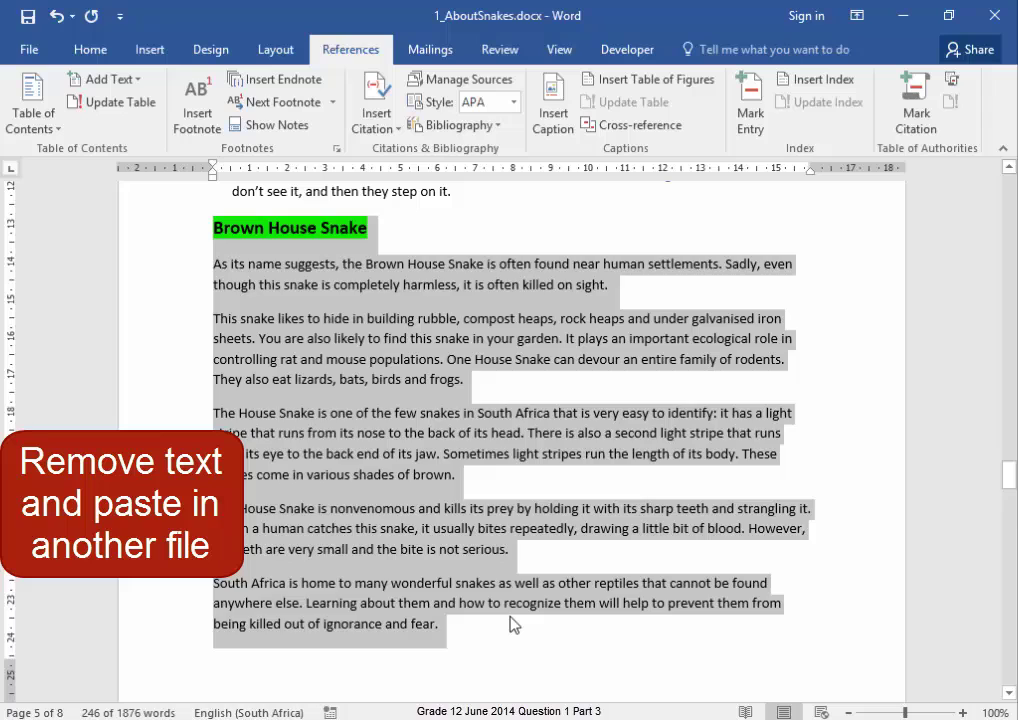
pyautogui.hotkey('ctrl', 'x')
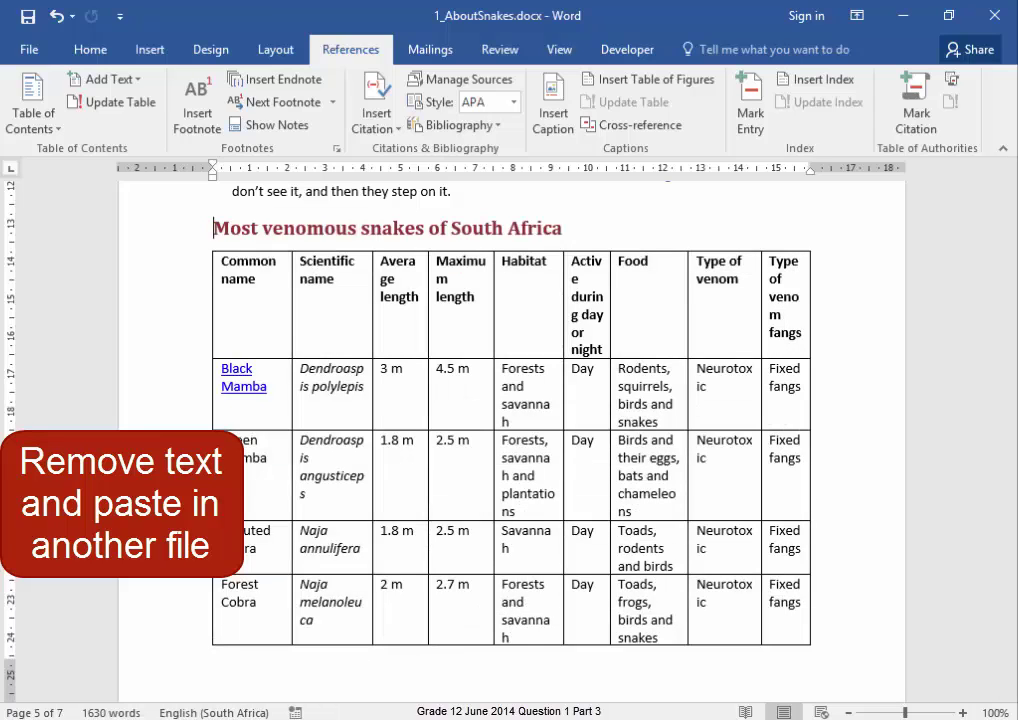
pyautogui.hotkey('ctrl', 'n')
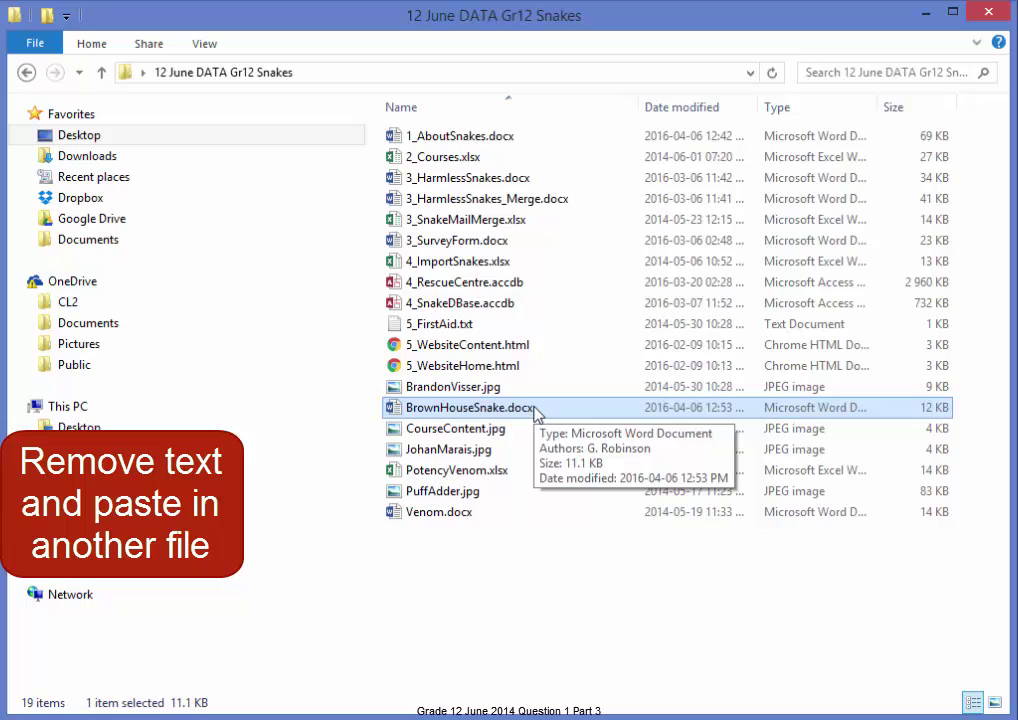
pyautogui.doubleClick(537, 410)
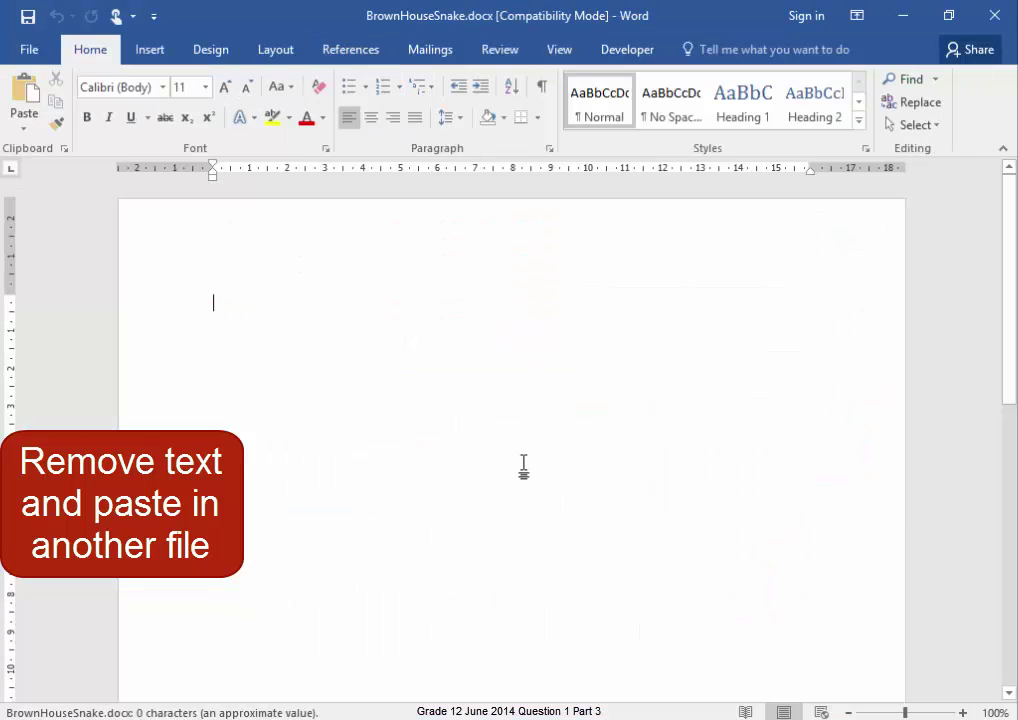
# Step: Paste the section into BrownHouseSnake.docx, save it, and return to 1_AboutSnakes
pyautogui.hotkey('ctrl', 'v')
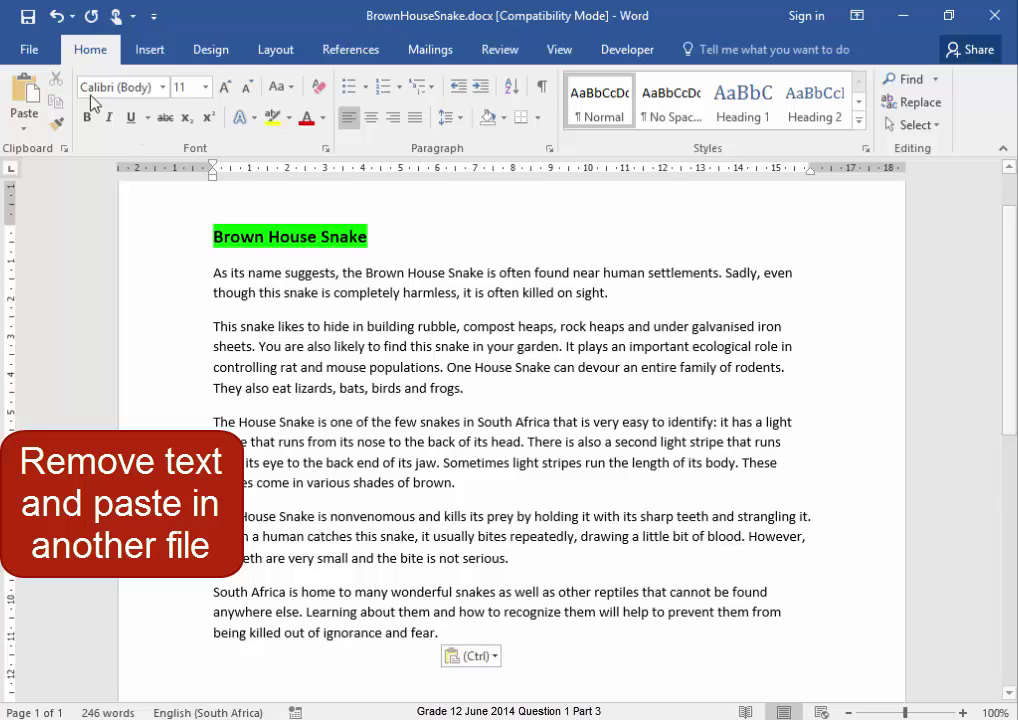
pyautogui.click(27, 20)
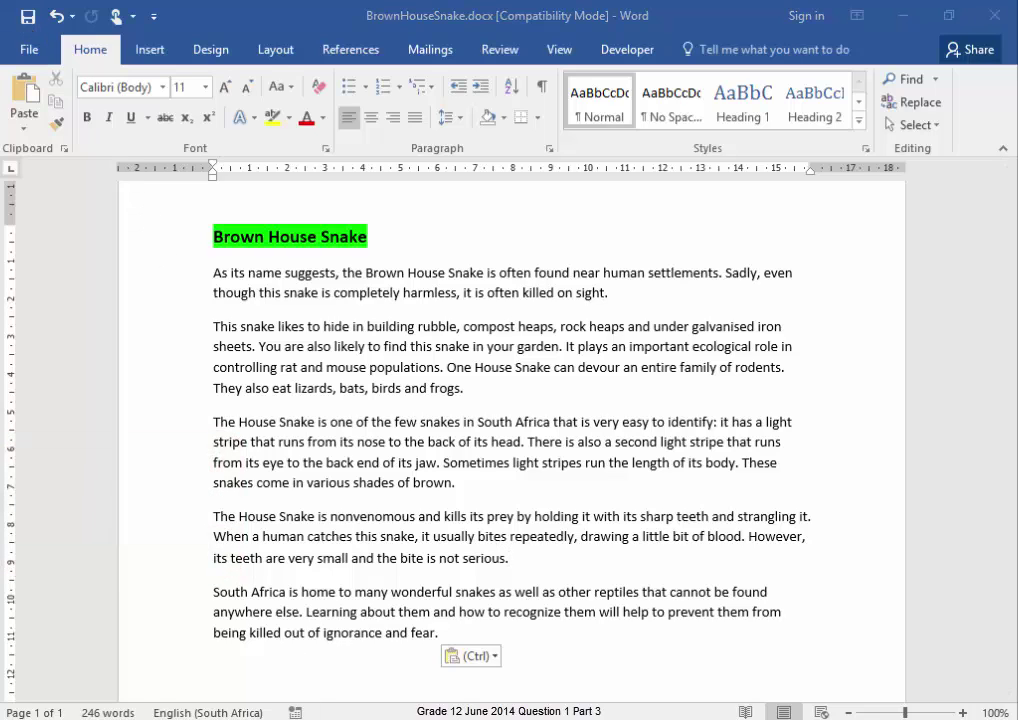
pyautogui.click(197, 682)
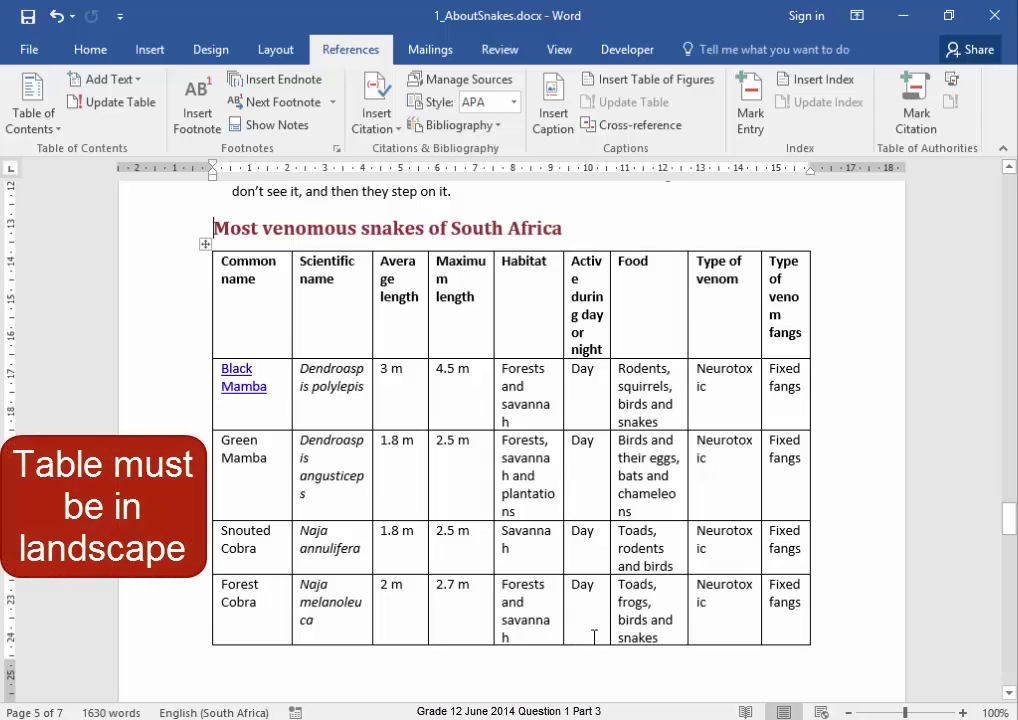
pyautogui.scroll(-2, 594, 637)
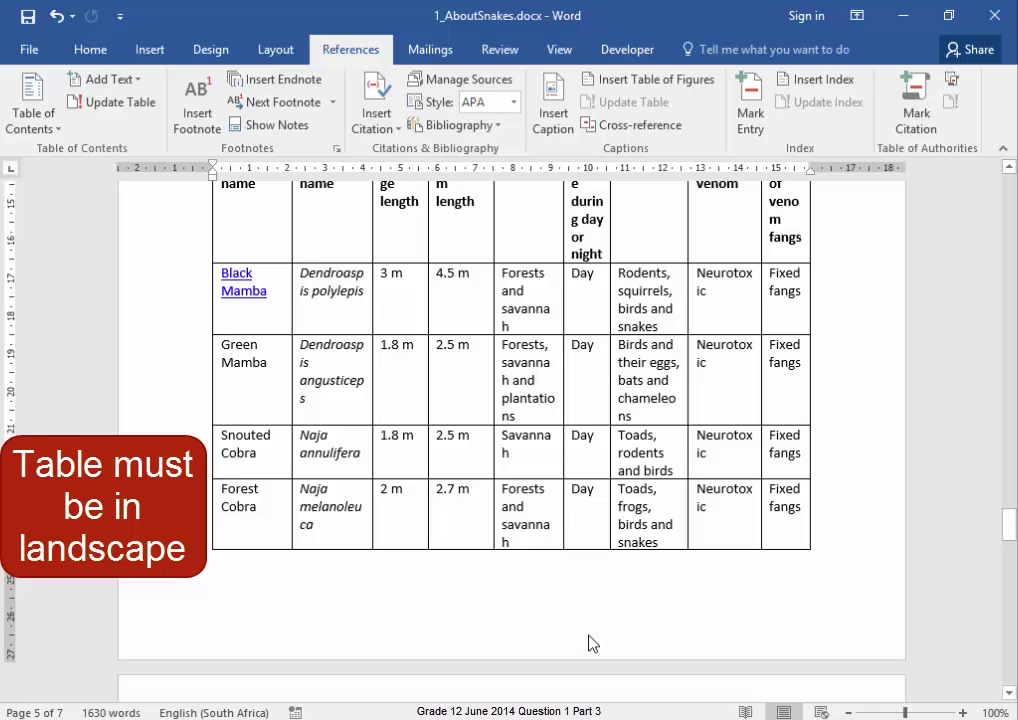
pyautogui.scroll(2, 590, 640)
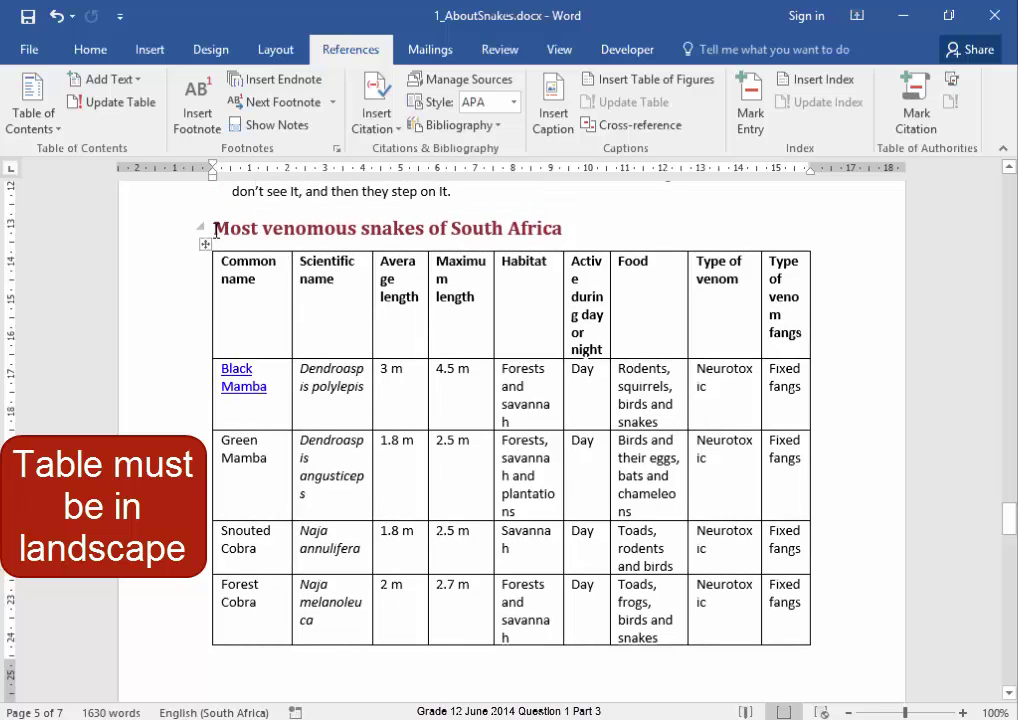
pyautogui.scroll(2, 214, 232)
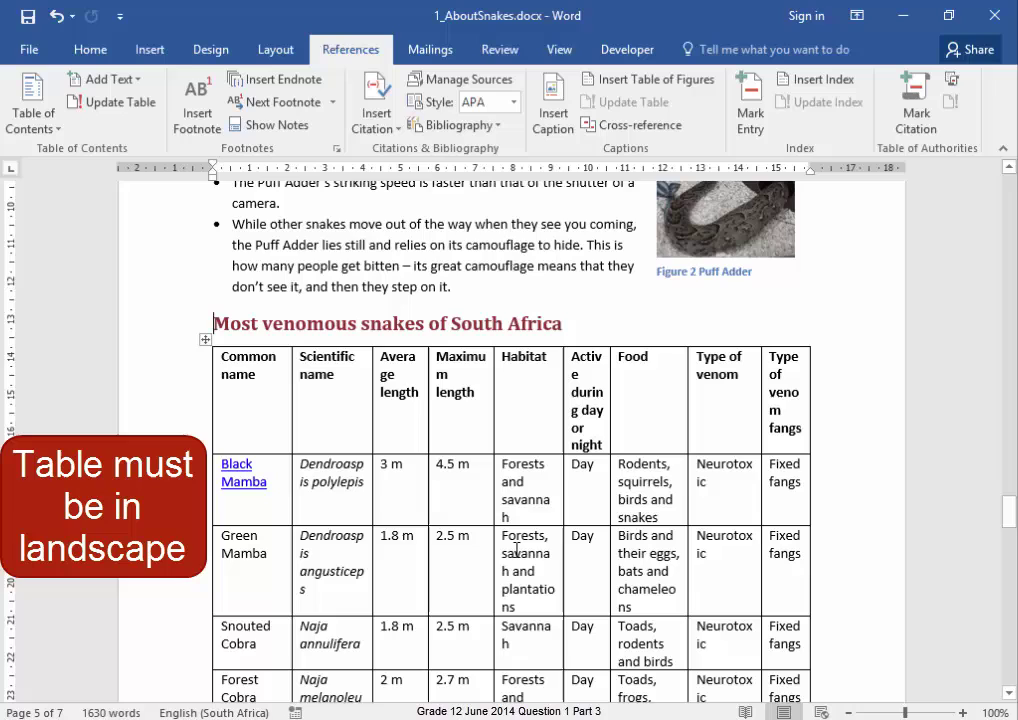
# Step: Insert a Next Page section break before the venomous snakes table heading
pyautogui.click(270, 52)
pyautogui.click(262, 79)
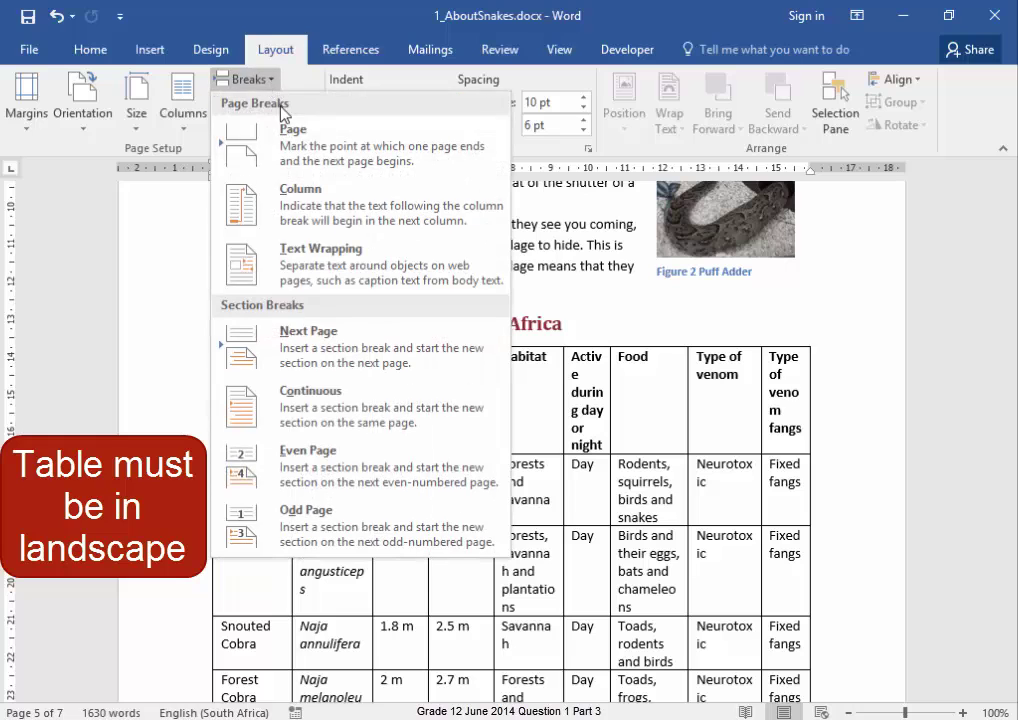
pyautogui.click(313, 345)
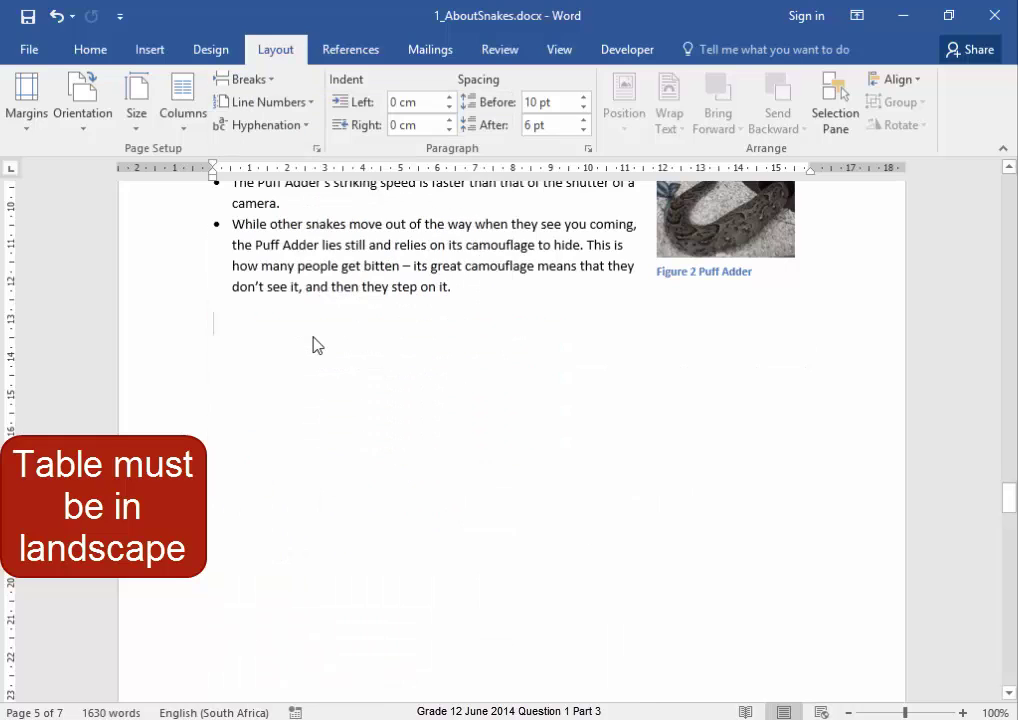
# Step: Set the table's section to Landscape orientation, leaving the Bibliography page portrait
pyautogui.scroll(-5, 538, 550)
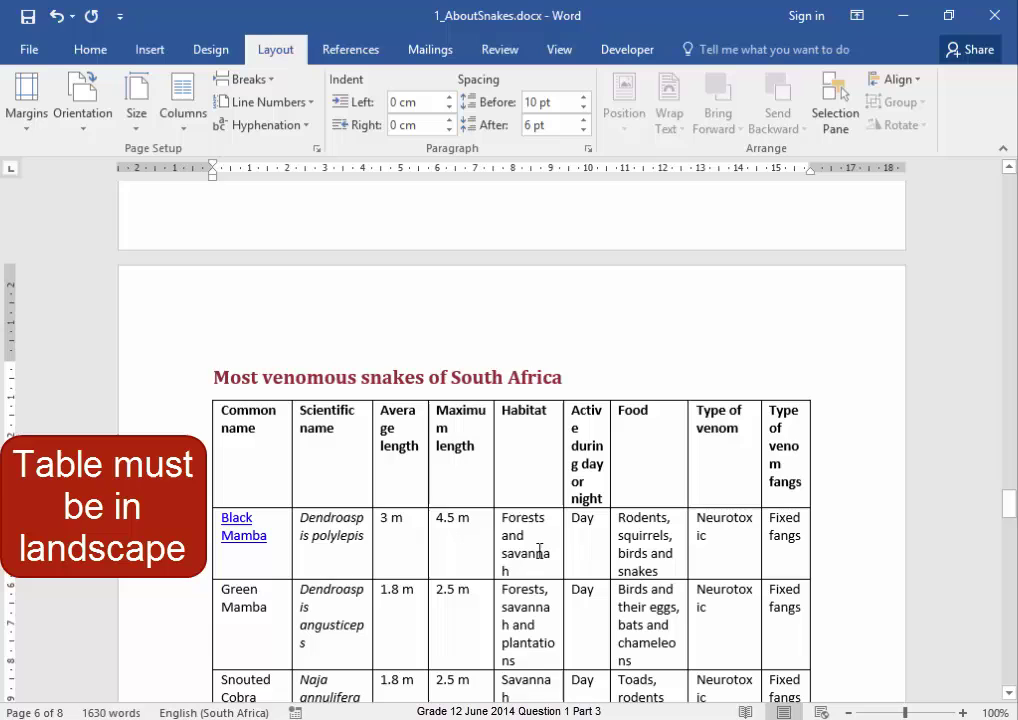
pyautogui.click(539, 550)
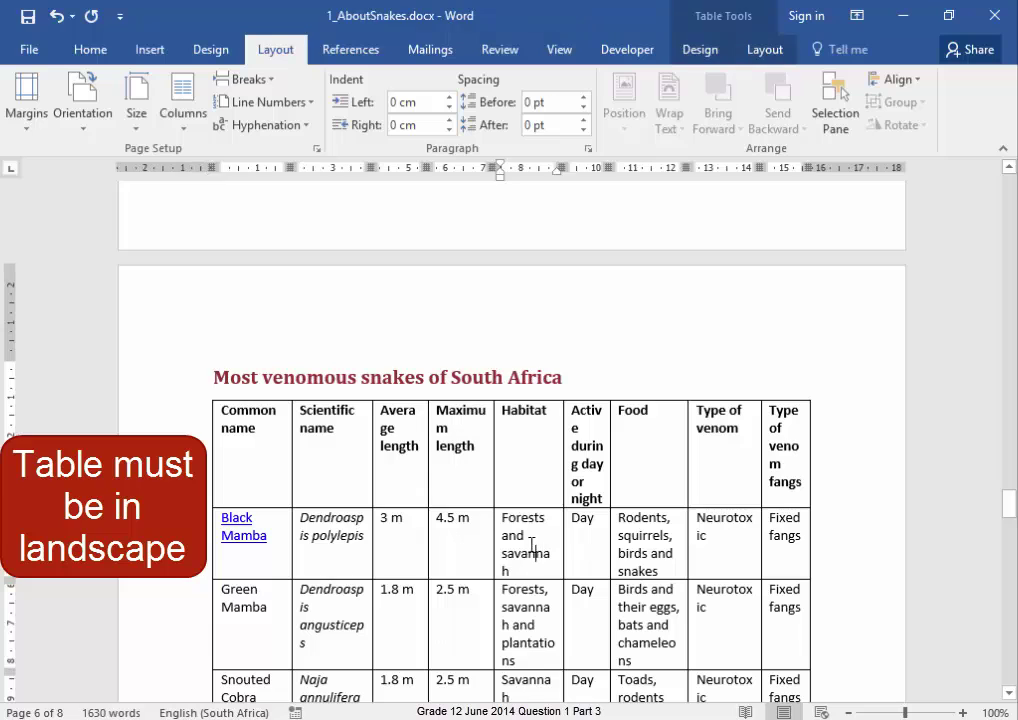
pyautogui.click(83, 128)
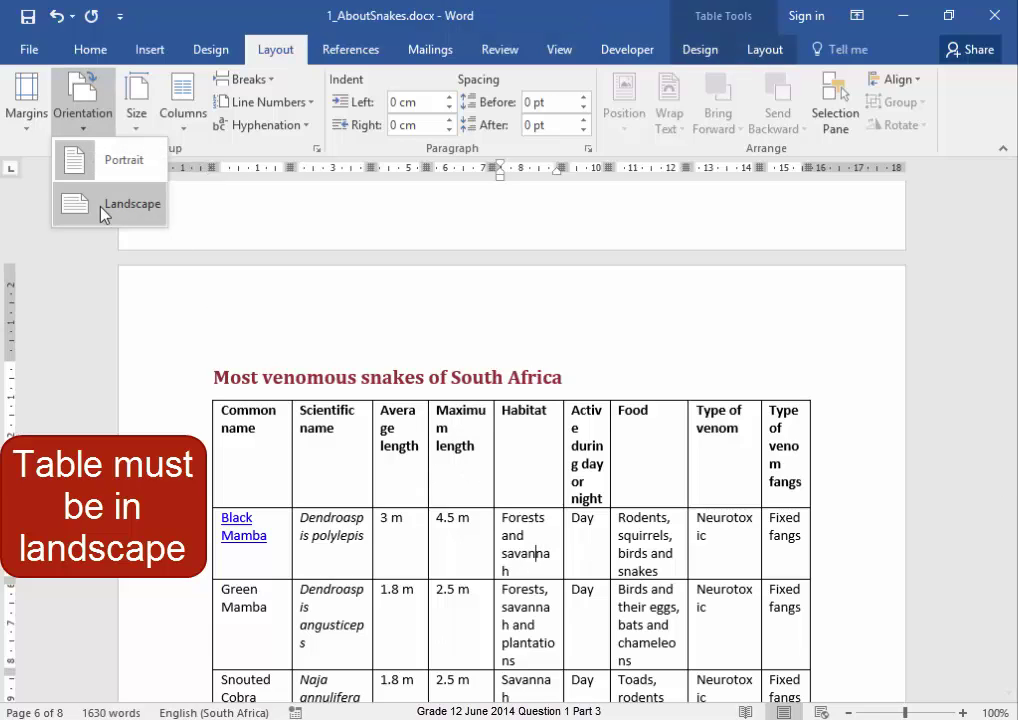
pyautogui.click(103, 213)
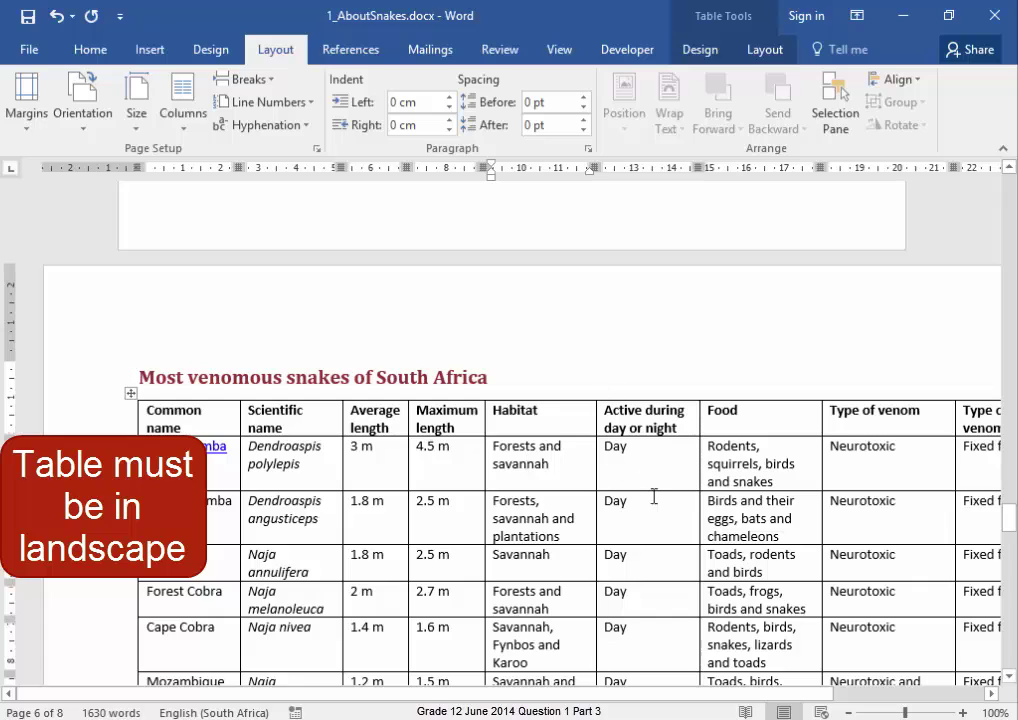
pyautogui.scroll(-12, 656, 551)
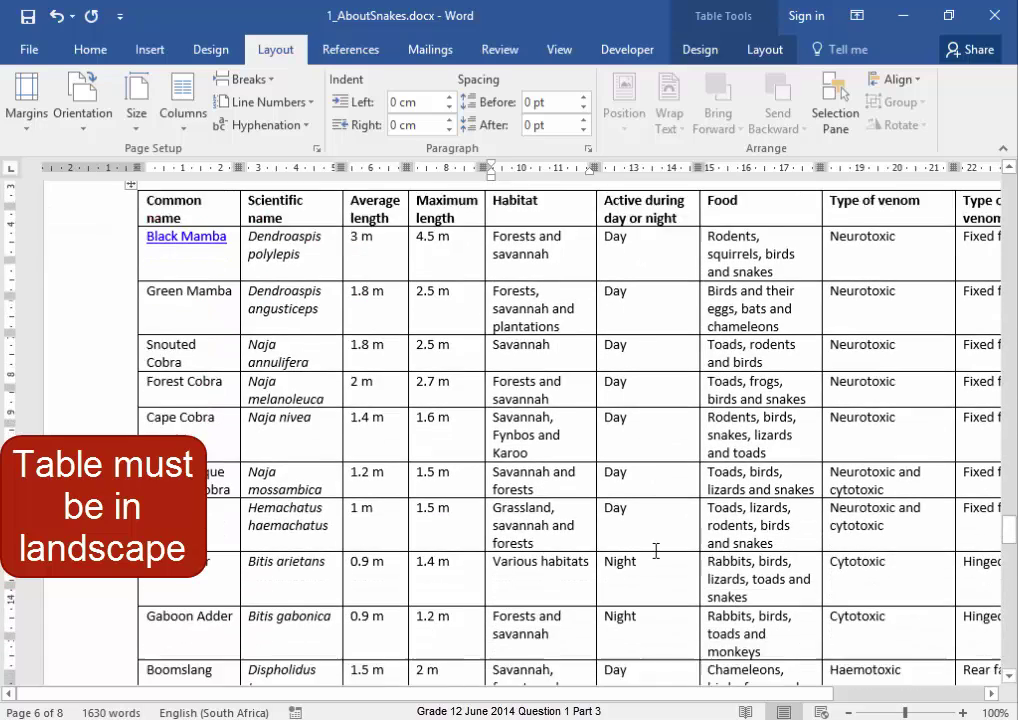
pyautogui.scroll(-10, 656, 551)
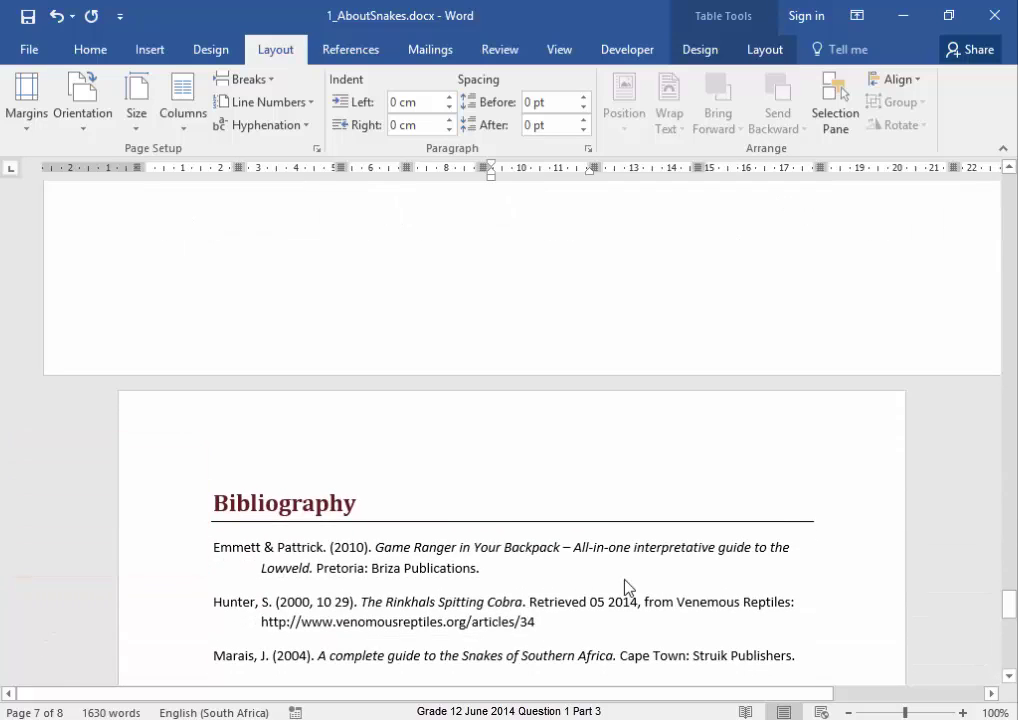
# Step: Apply the 2 cm Last Custom Setting margins so the table, Twig Snake row included, fits one page
pyautogui.scroll(10, 626, 580)
pyautogui.scroll(5, 628, 575)
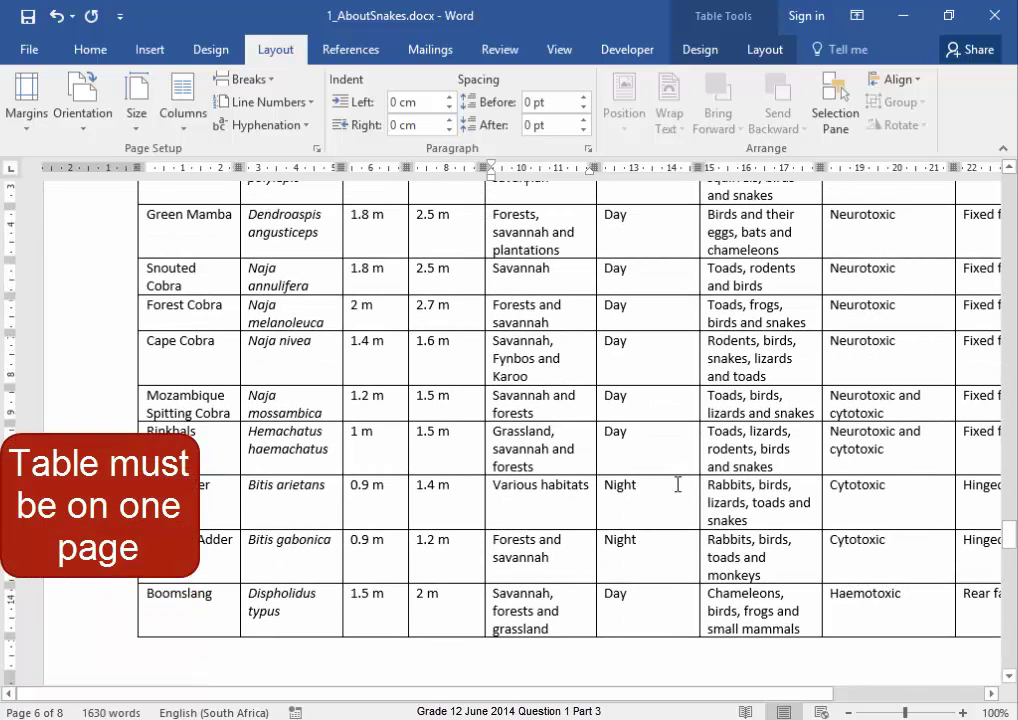
pyautogui.scroll(-5, 685, 457)
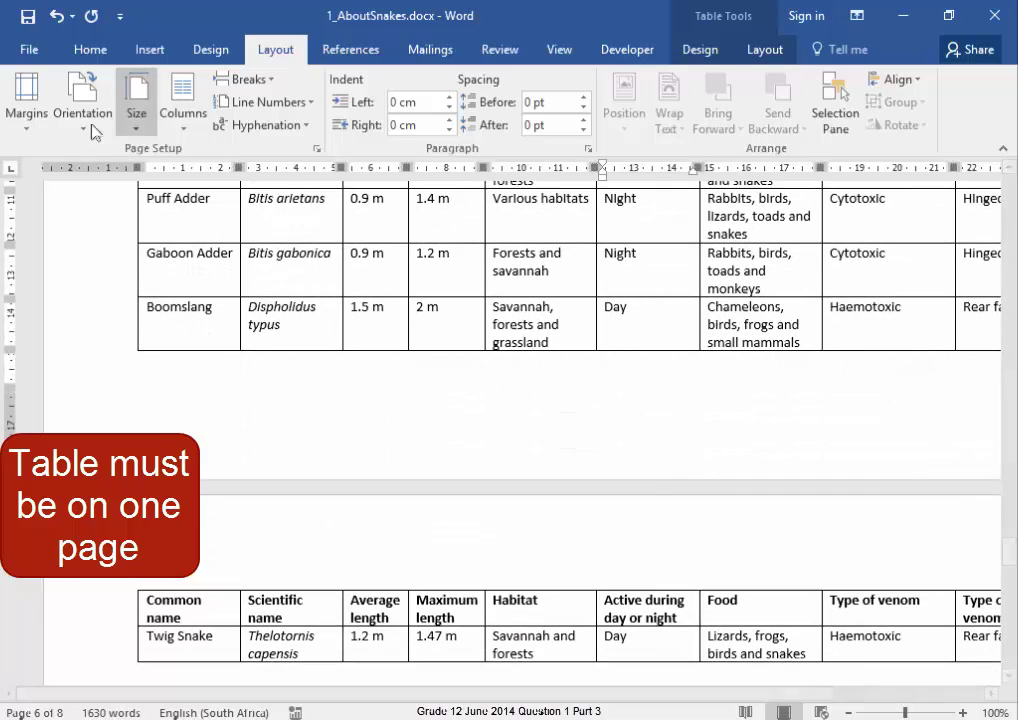
pyautogui.click(24, 128)
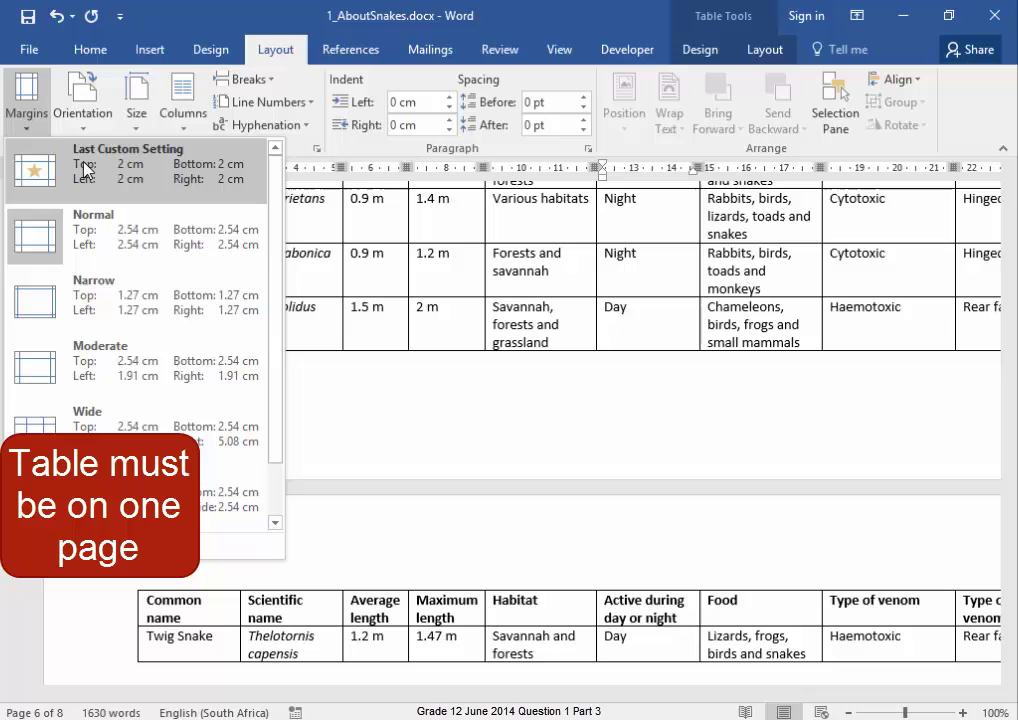
pyautogui.click(88, 173)
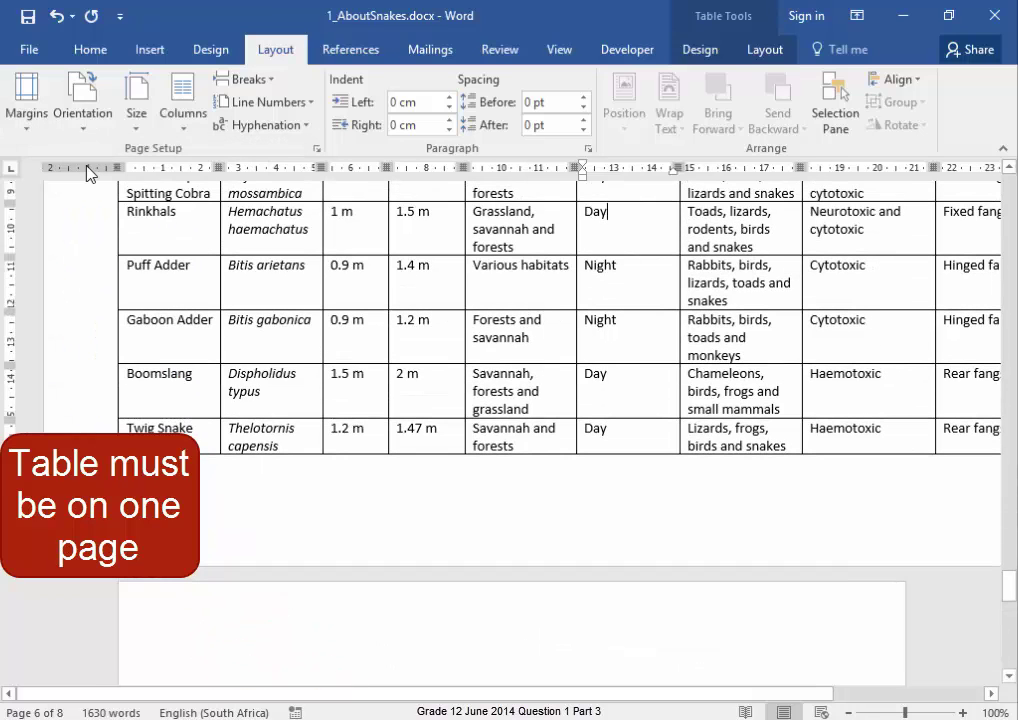